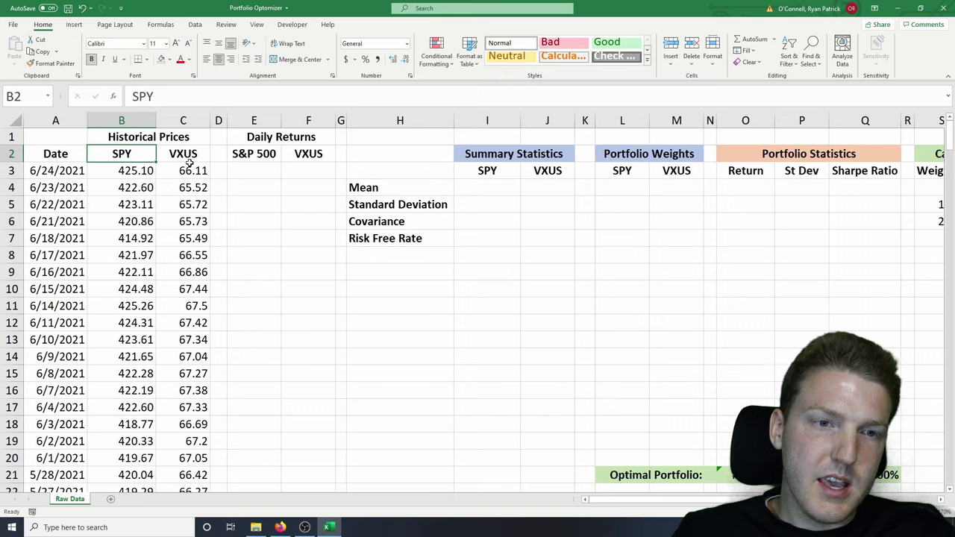
- Switch to the Yahoo Finance page to examine SPY's daily historical closing prices, and return to the Excel workbook
left_click(180, 153)
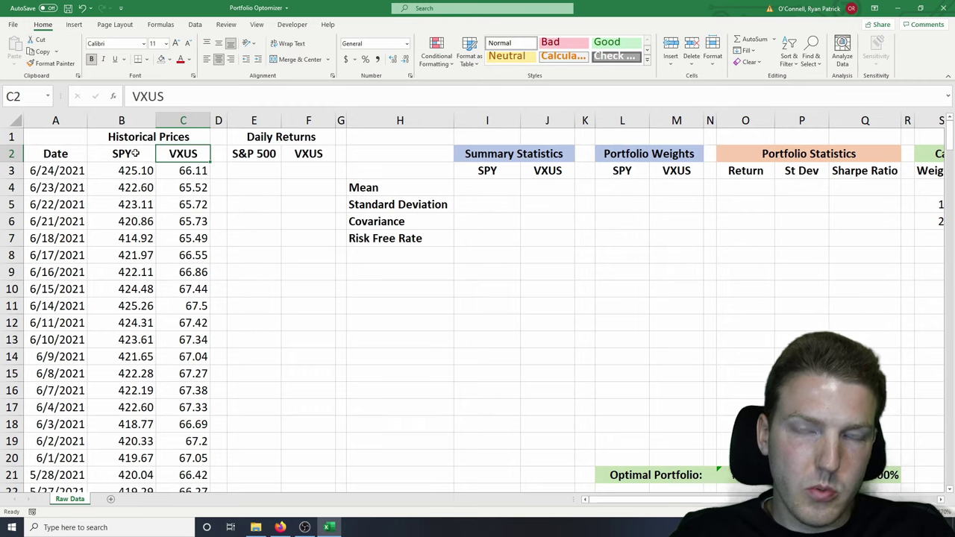
left_click(282, 529)
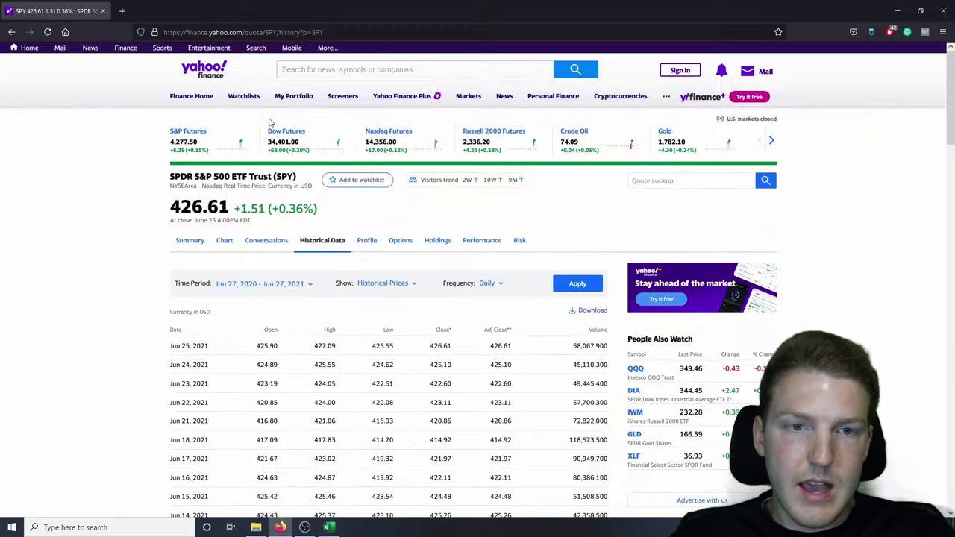
left_click_drag(276, 177, 295, 177)
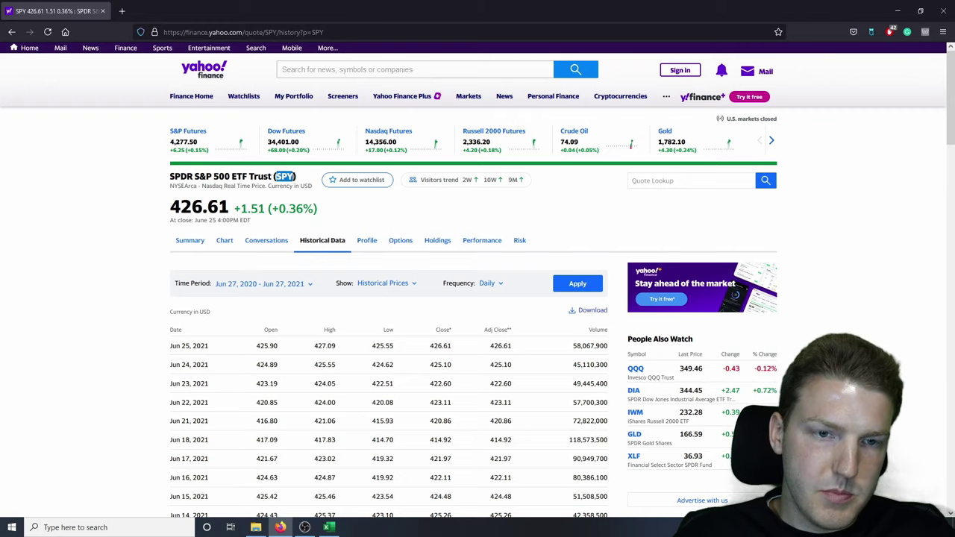
left_click(295, 179)
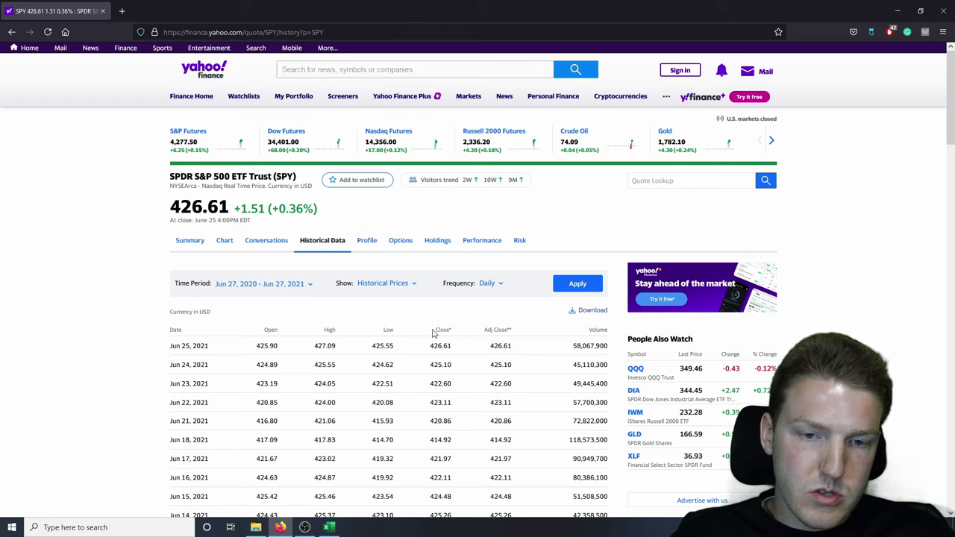
left_click(898, 10)
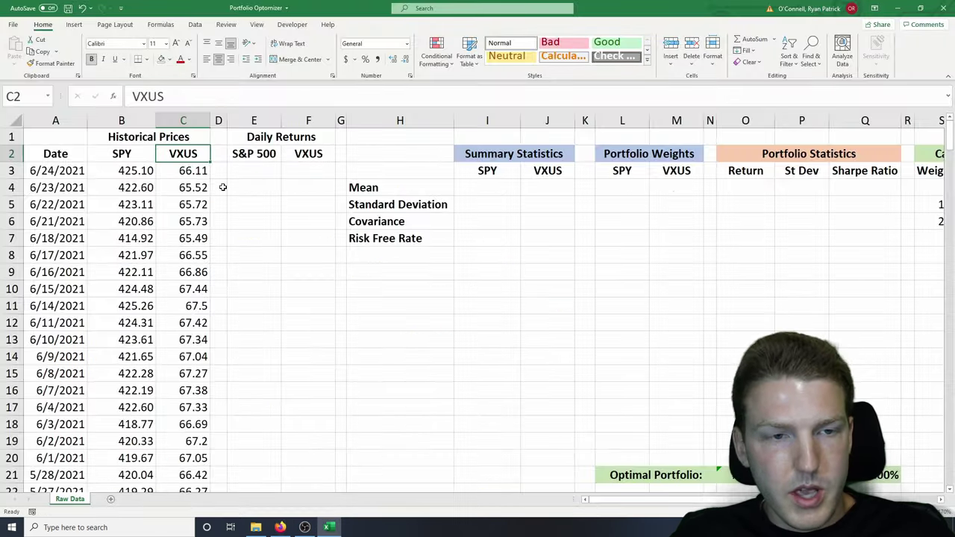
- Enter the first S&P 500 daily return in E3 with the formula =(B3/B4)-1
left_click(251, 170)
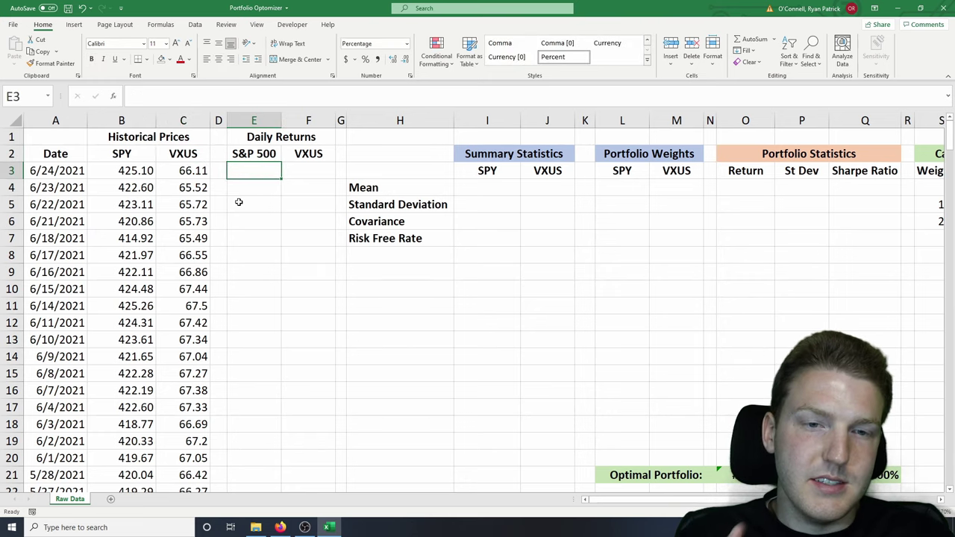
type("=")
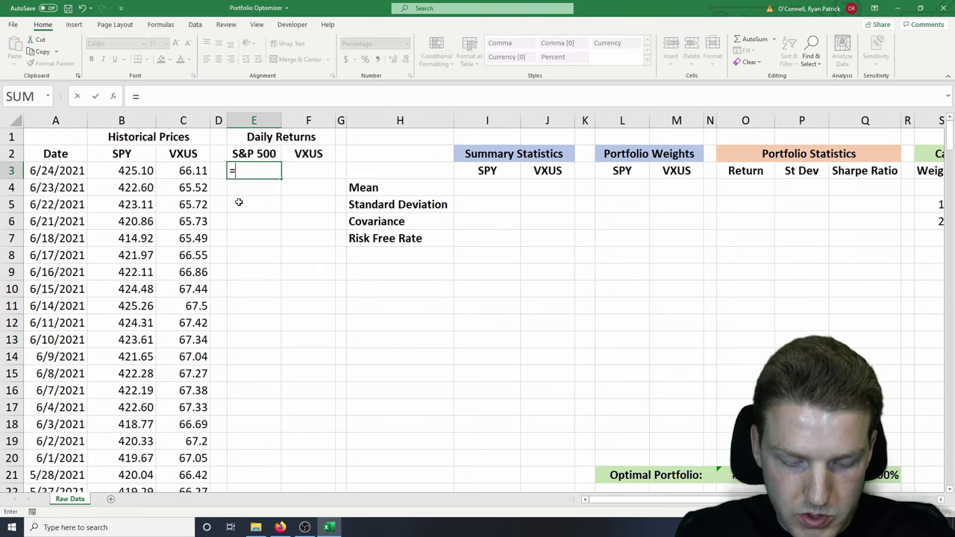
type("(")
left_click(153, 170)
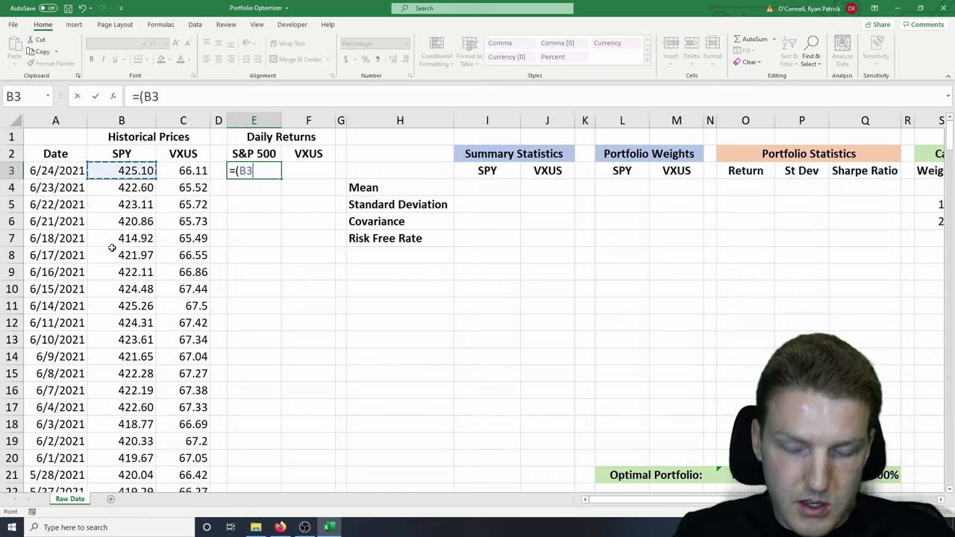
type("/")
left_click(141, 189)
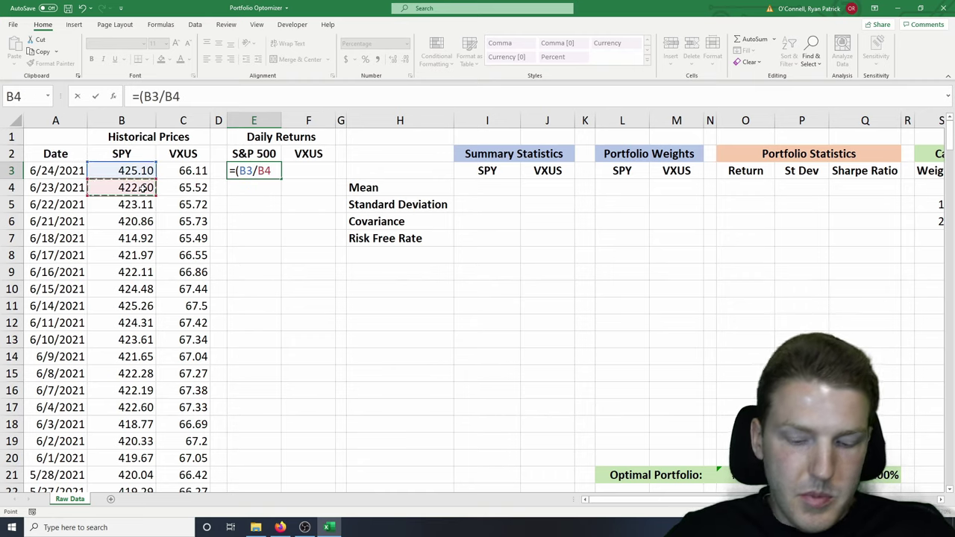
type(")-1")
key("Return")
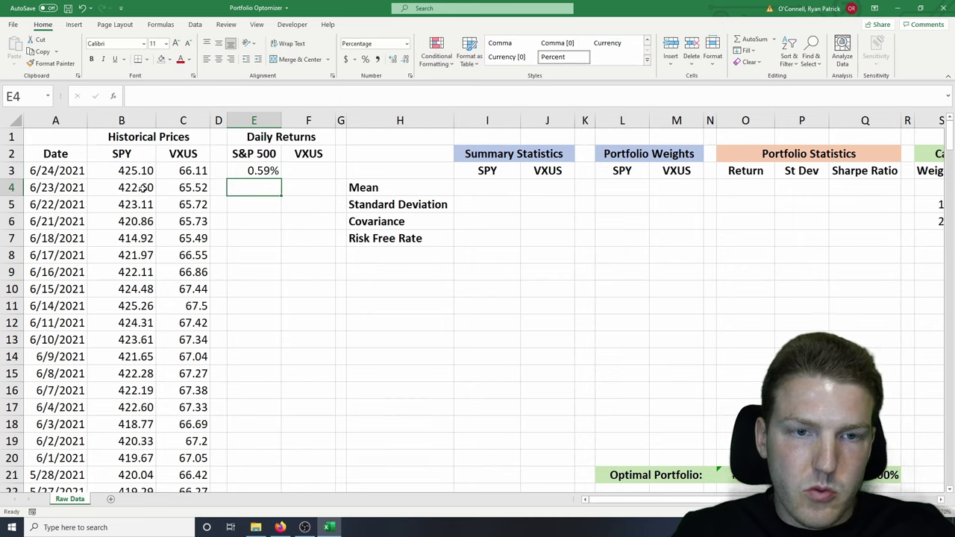
- Fill the daily return formula from E3 across to the VXUS column in F3
left_click(274, 171)
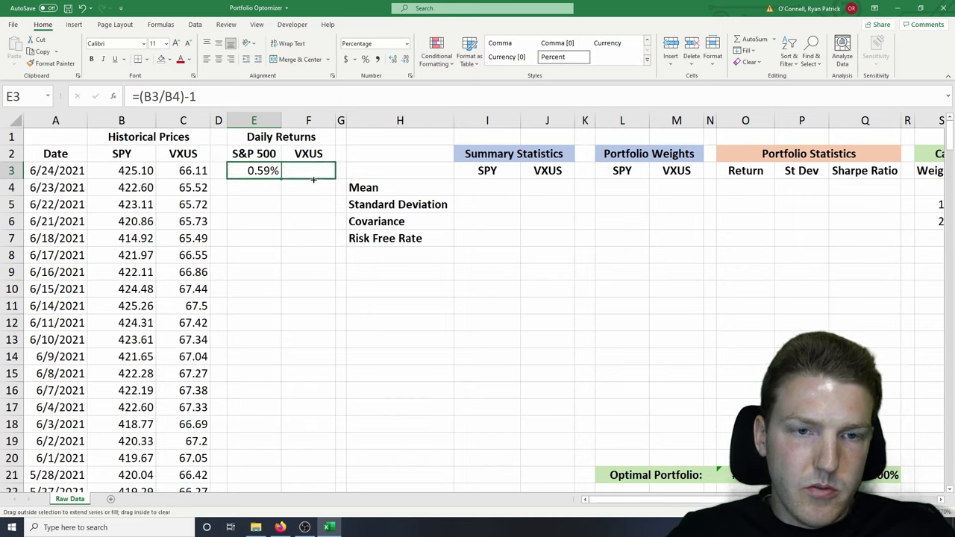
left_click_drag(313, 179, 313, 179)
left_click(303, 188)
- Copy the daily return formulas in E3:F3 down both columns through row 253
left_click_drag(258, 171, 306, 171)
key("ctrl+c")
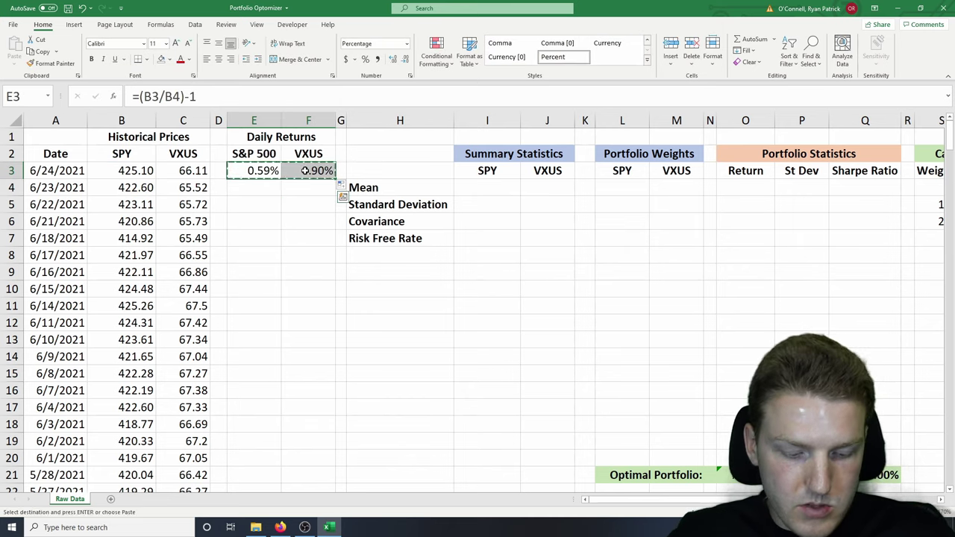
key("Left")
key("Left")
key("ctrl+Down")
key("Up")
key("Right")
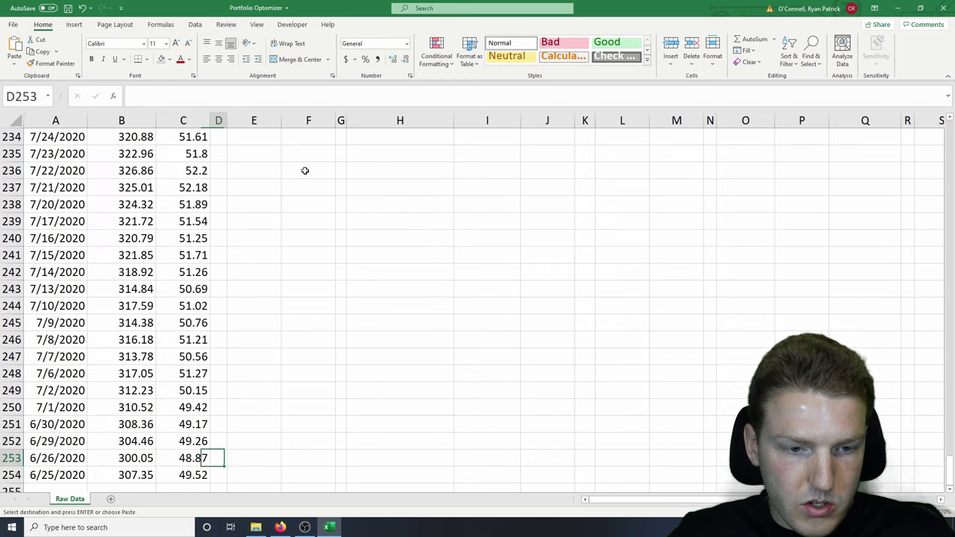
key("Right")
key("shift+Right")
key("ctrl+shift+Up")
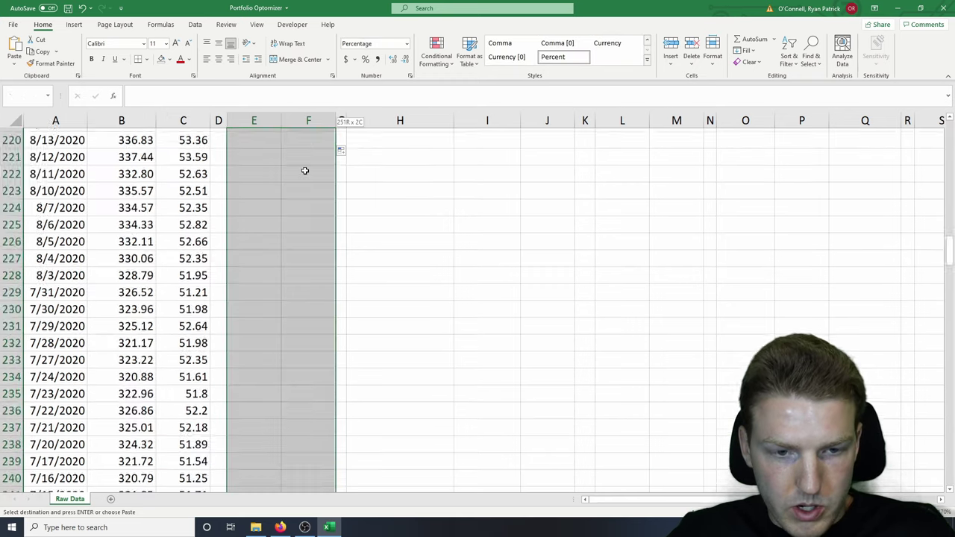
key("ctrl+v")
key("ctrl+Up")
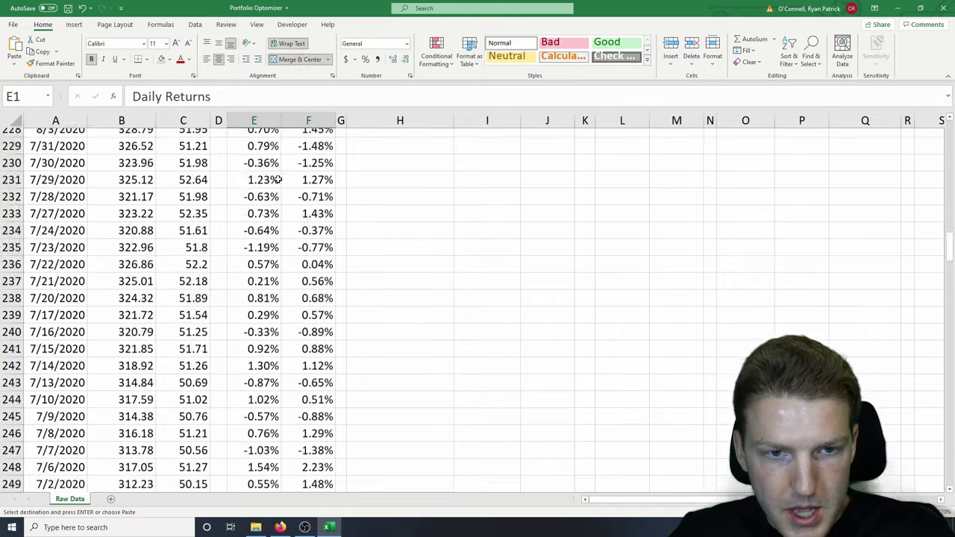
left_click(340, 204)
left_click(278, 168)
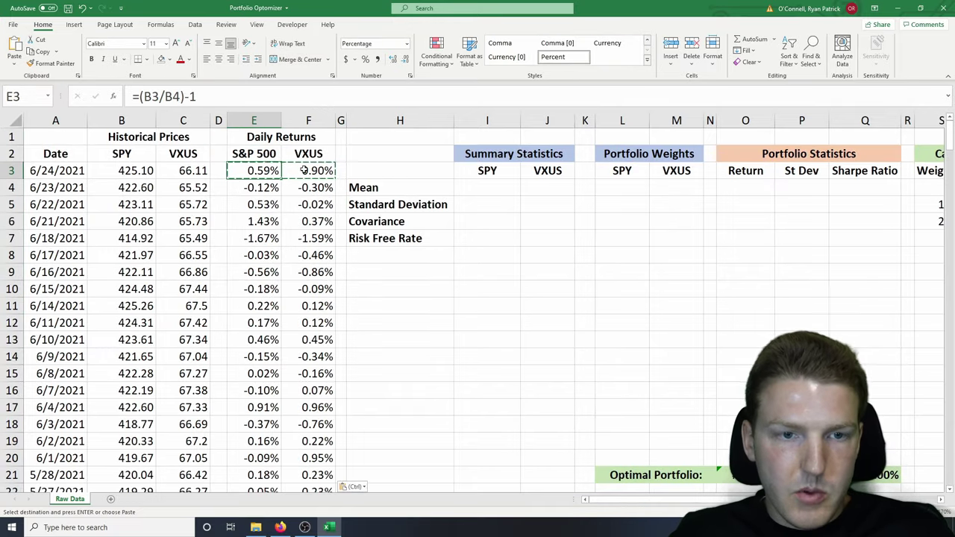
- Calculate the SPY mean in I4 with =AVERAGE(E3:E253) and fill it across to VXUS in J4
left_click(485, 187)
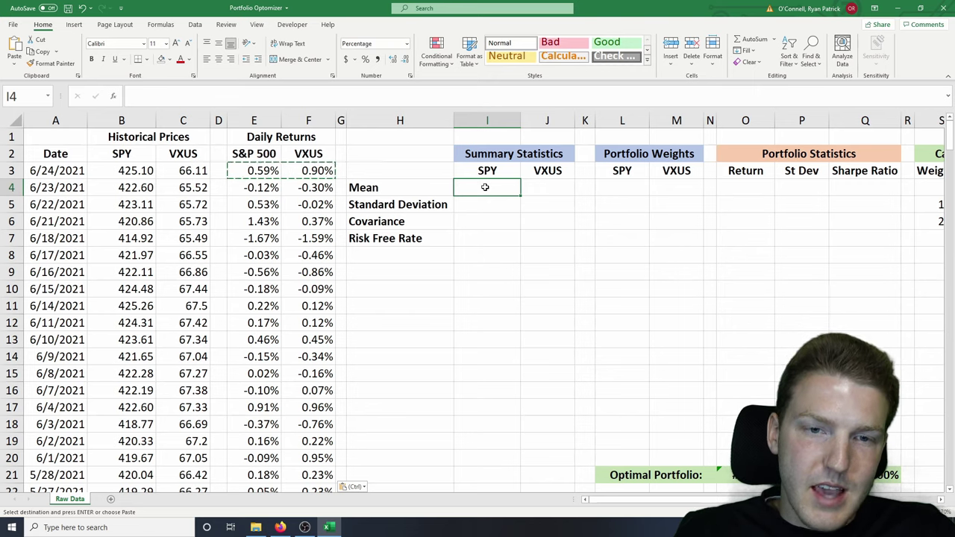
type("=")
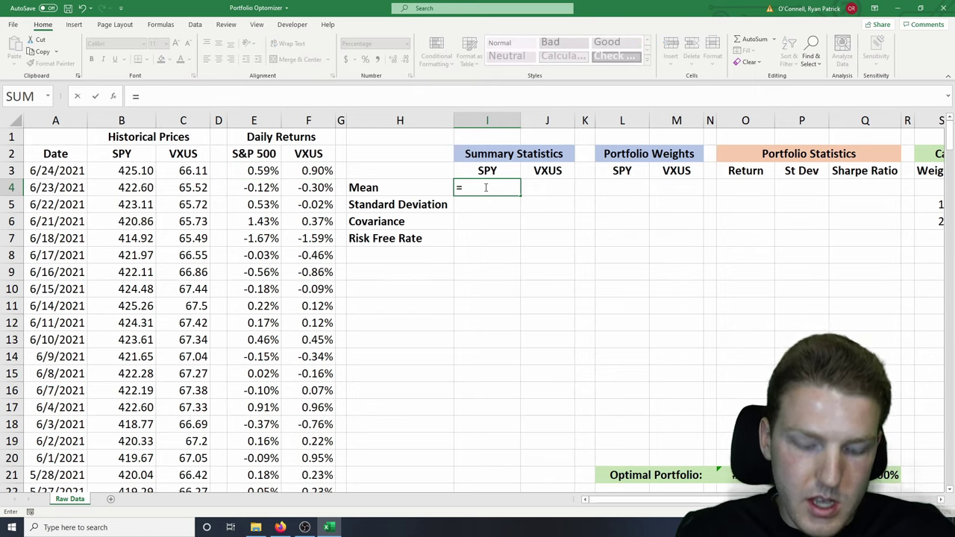
type("aver")
key("Tab")
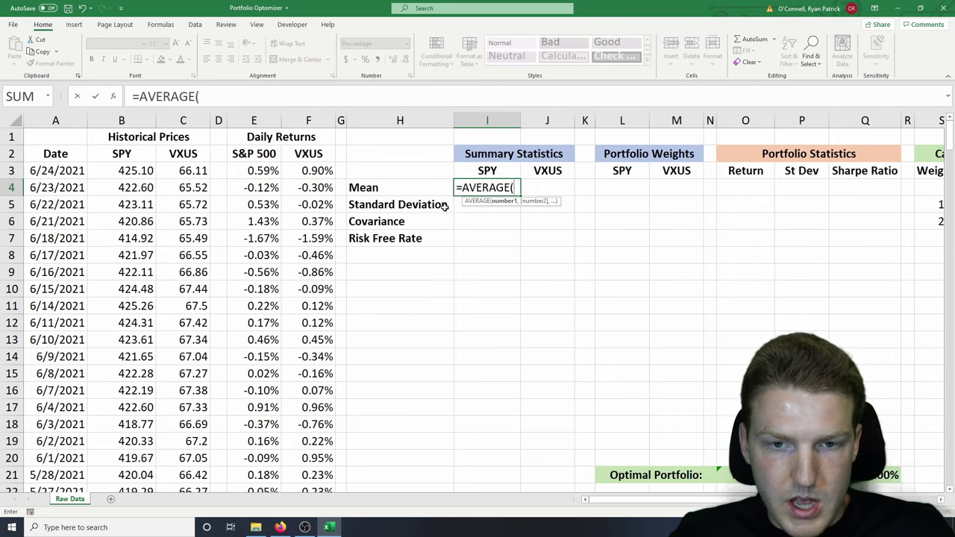
left_click(265, 171)
key("ctrl+shift+Down")
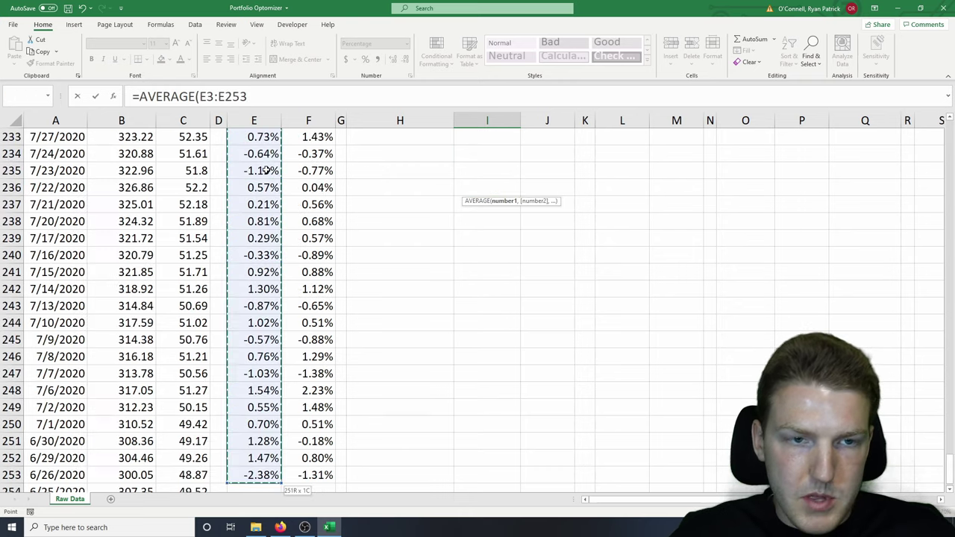
type(")")
key("Tab")
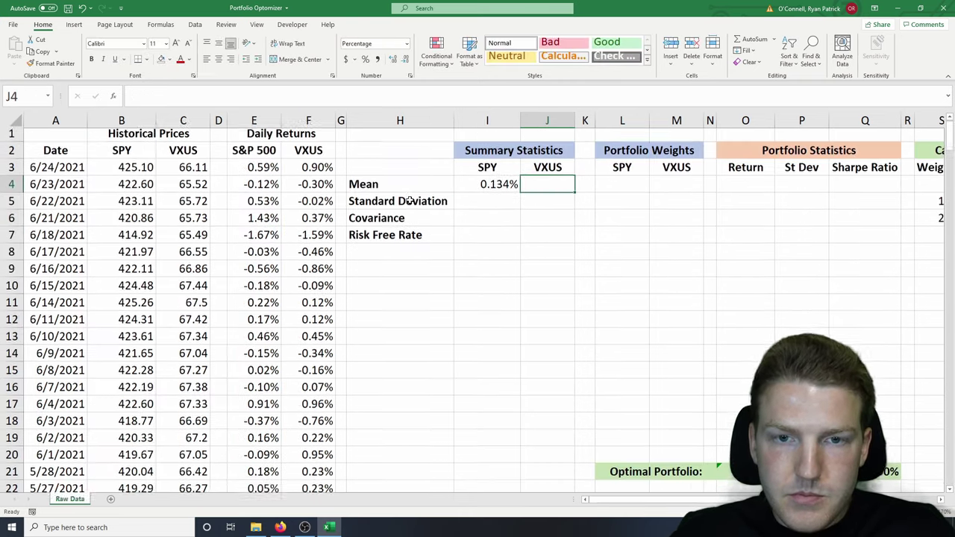
left_click(501, 187)
left_click_drag(563, 195, 563, 195)
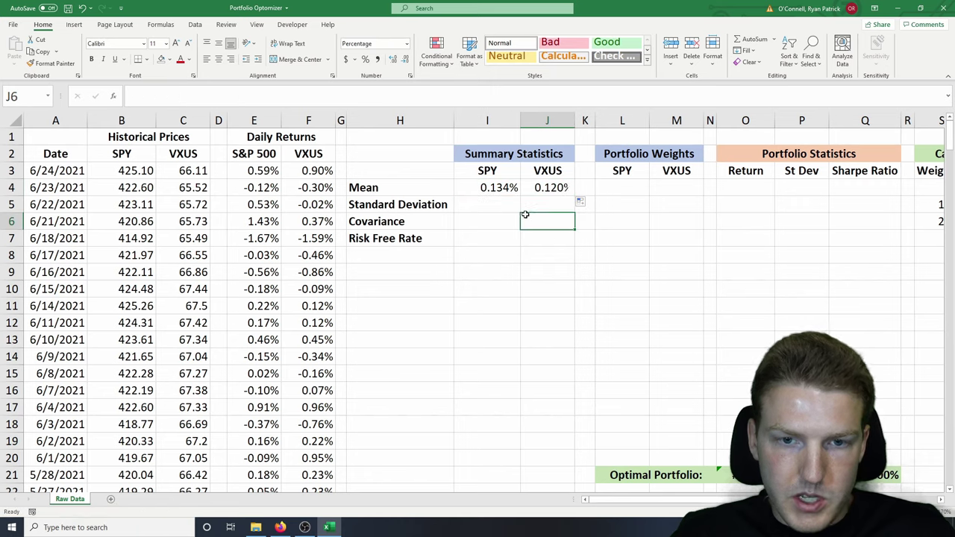
- Calculate the SPY standard deviation in I5 with =STDEV.P(E3:E253) and fill it across to VXUS in J5
left_click(493, 203)
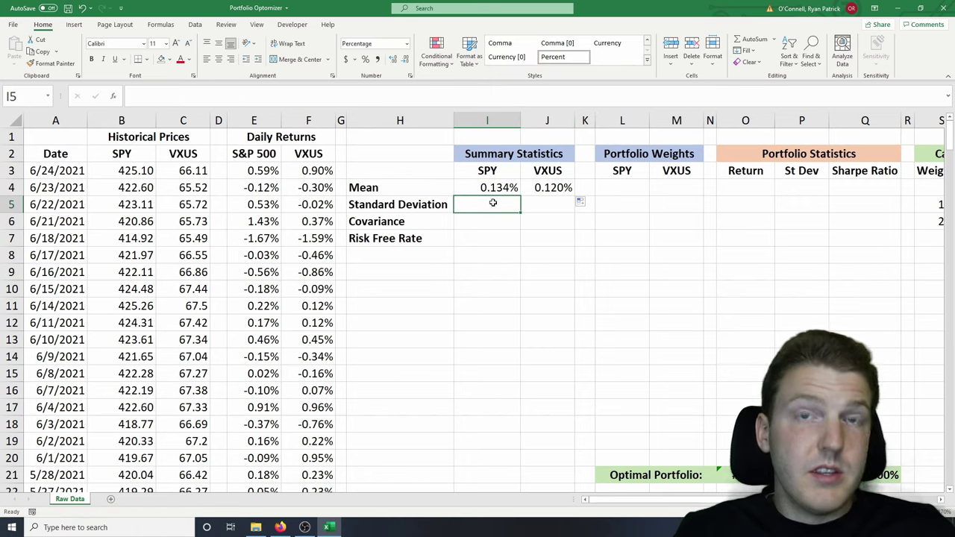
type("=")
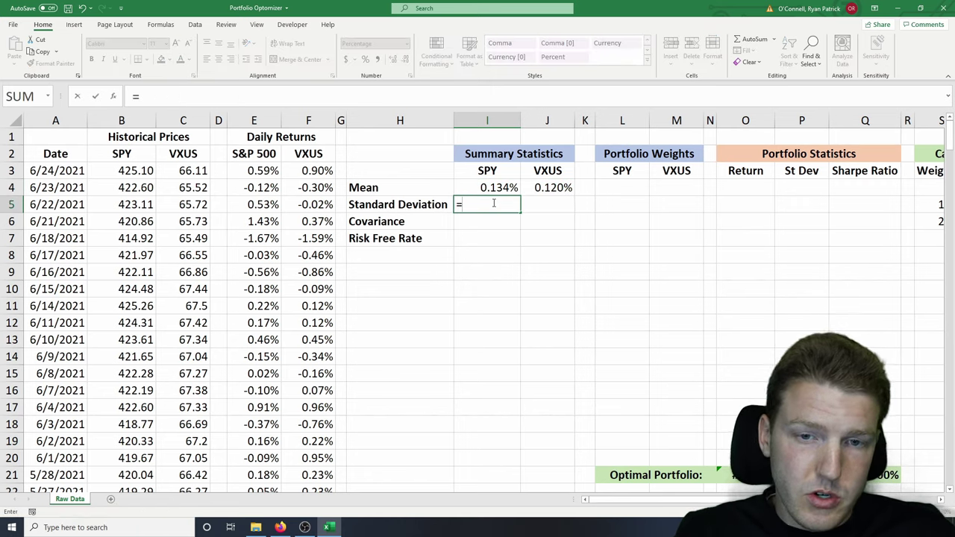
type("st")
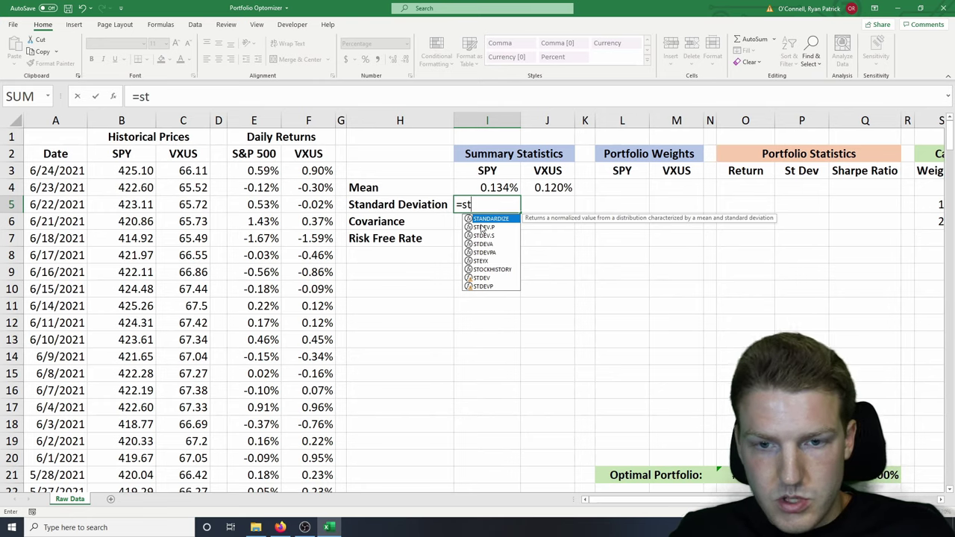
double_click(483, 227)
left_click(265, 171)
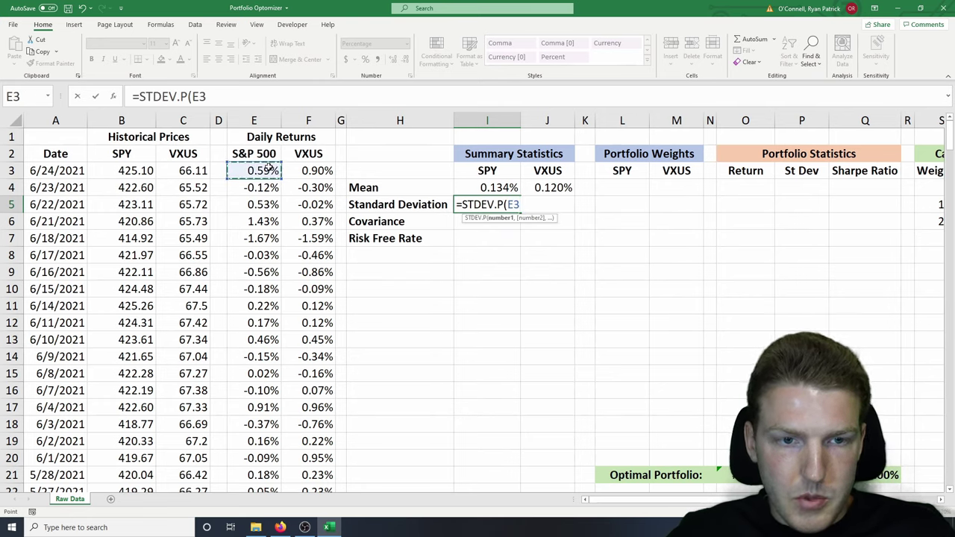
key("ctrl+shift+Down")
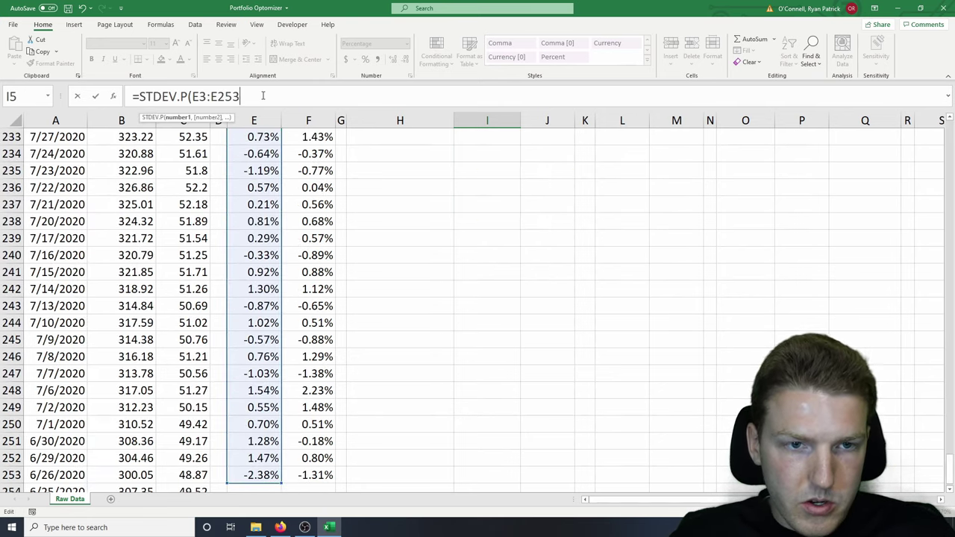
key("Tab")
scroll(552, 207, "up", 2)
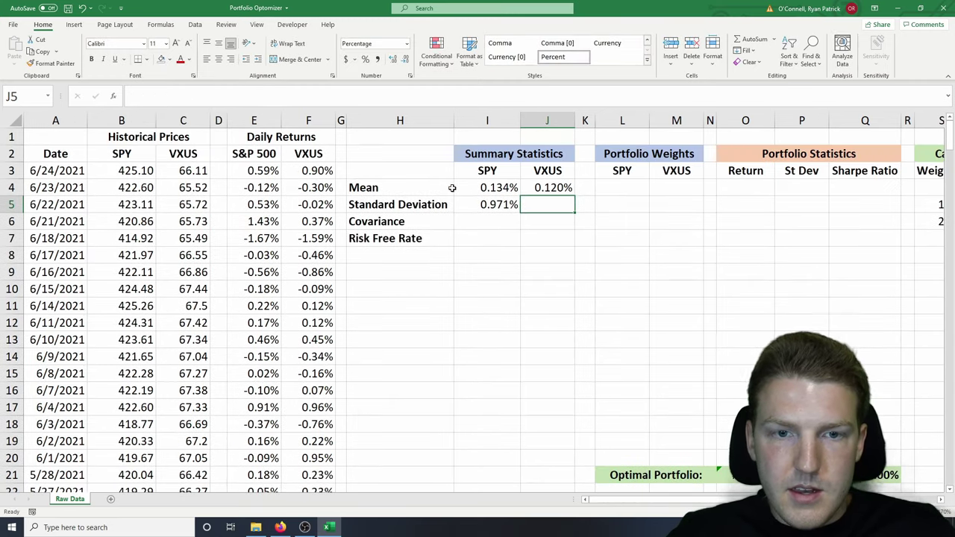
left_click(518, 208)
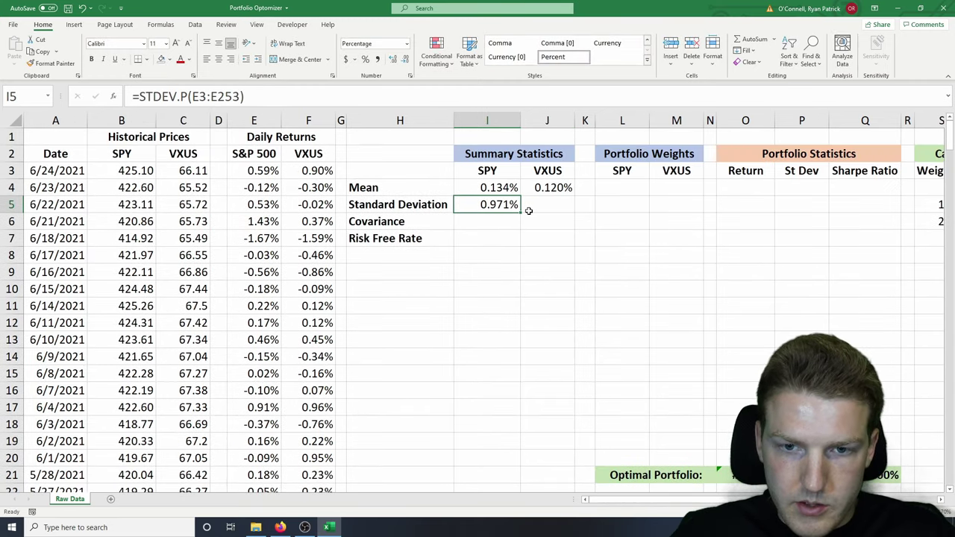
left_click_drag(550, 212, 549, 212)
left_click(516, 237)
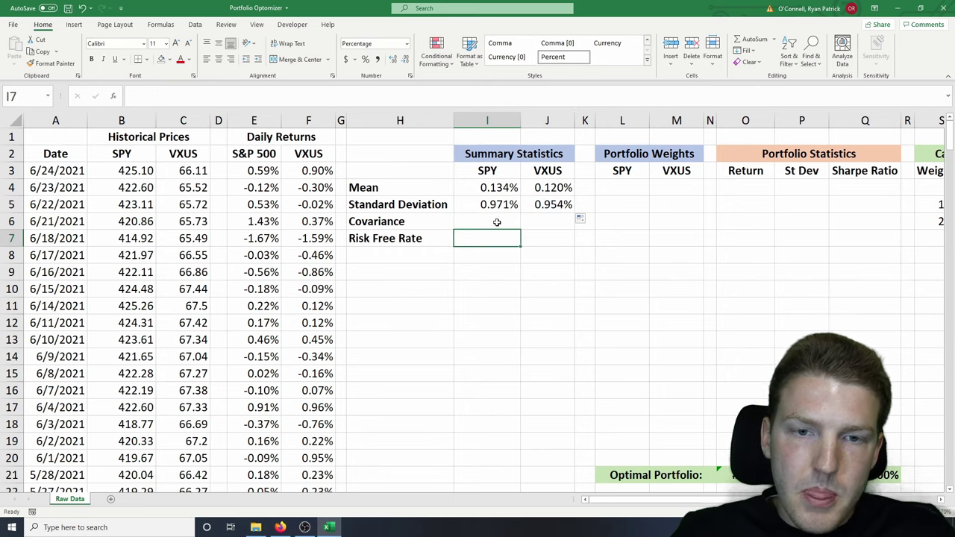
- Calculate the covariance of the SPY and VXUS daily returns in I6 with =COVARIANCE.P(E3:E253,F3:F253)
left_click(490, 221)
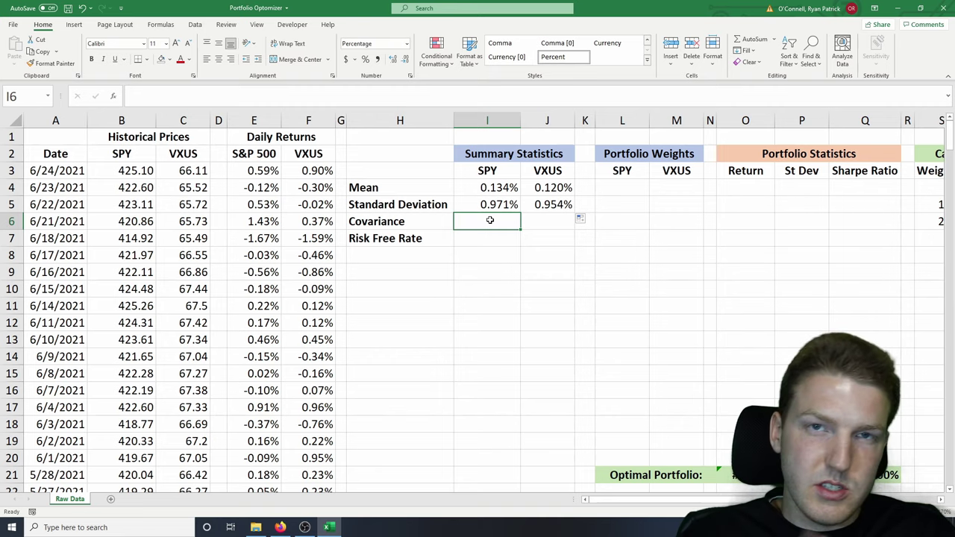
type("=cov")
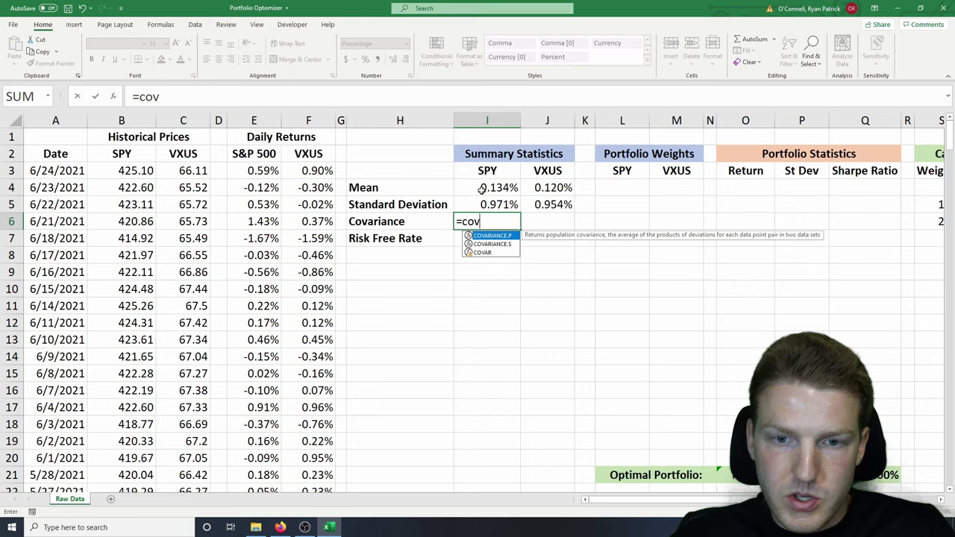
key("Tab")
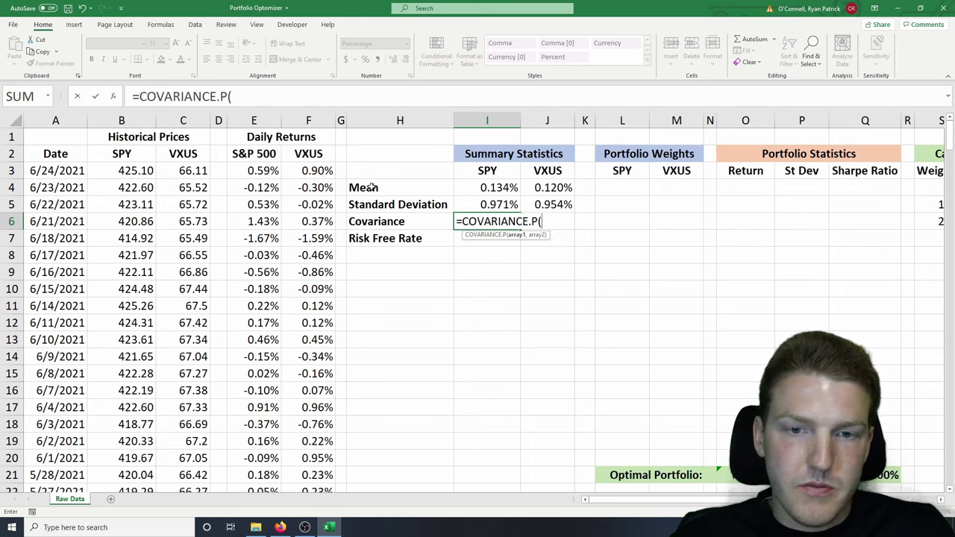
left_click(269, 169)
key("ctrl+shift+Down")
type(",")
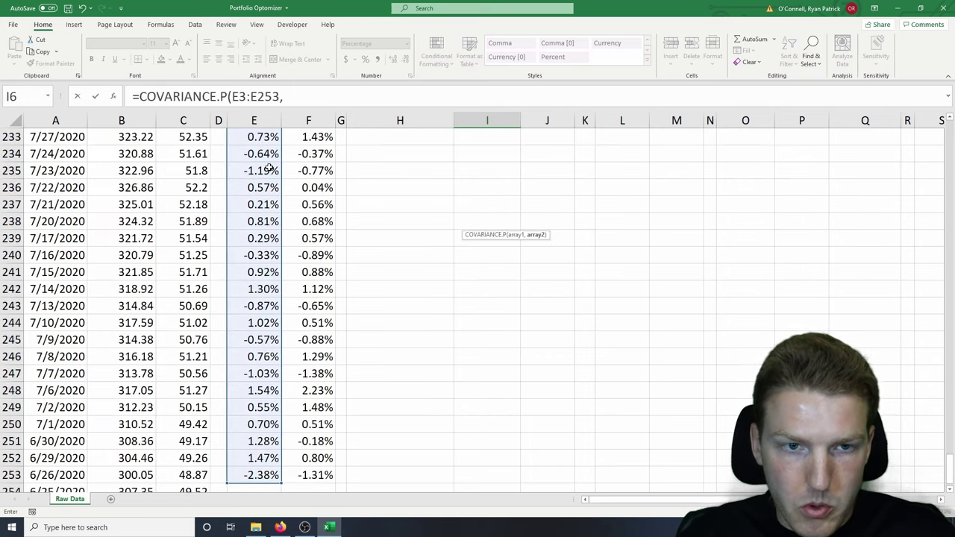
left_click(316, 153)
key("ctrl+Up")
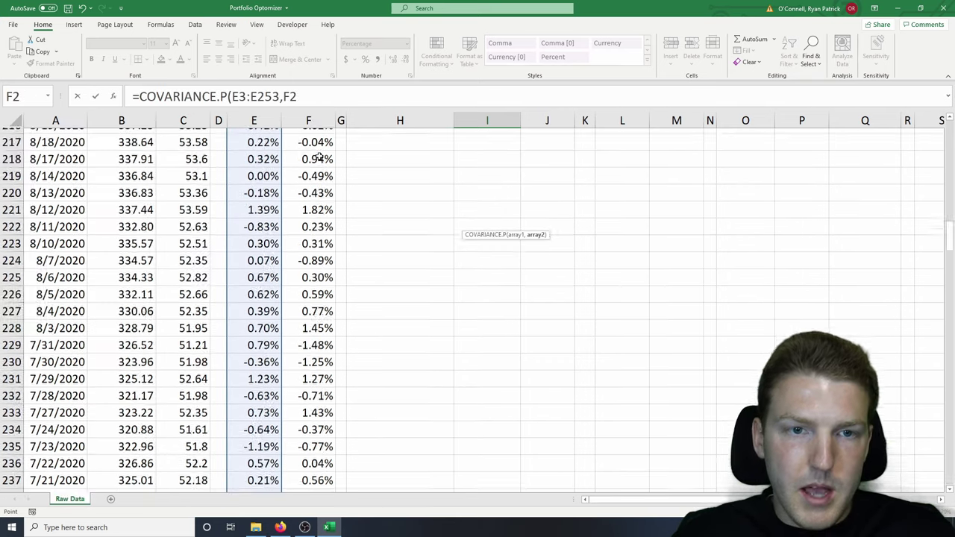
key("Down")
key("ctrl+shift+Down")
key("Tab")
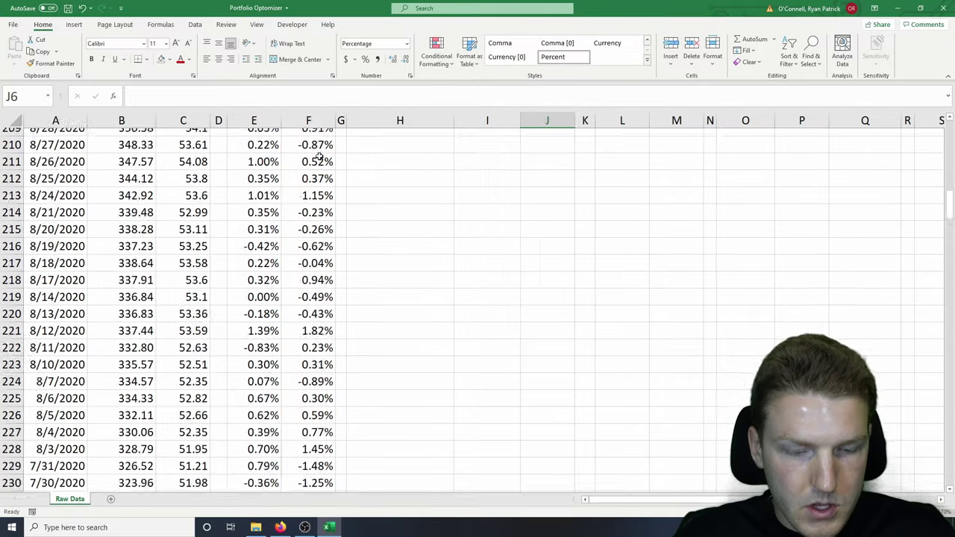
- Enter the daily risk free rate in I7 as =.02/252
scroll(450, 147, "up", 2)
left_click(472, 238)
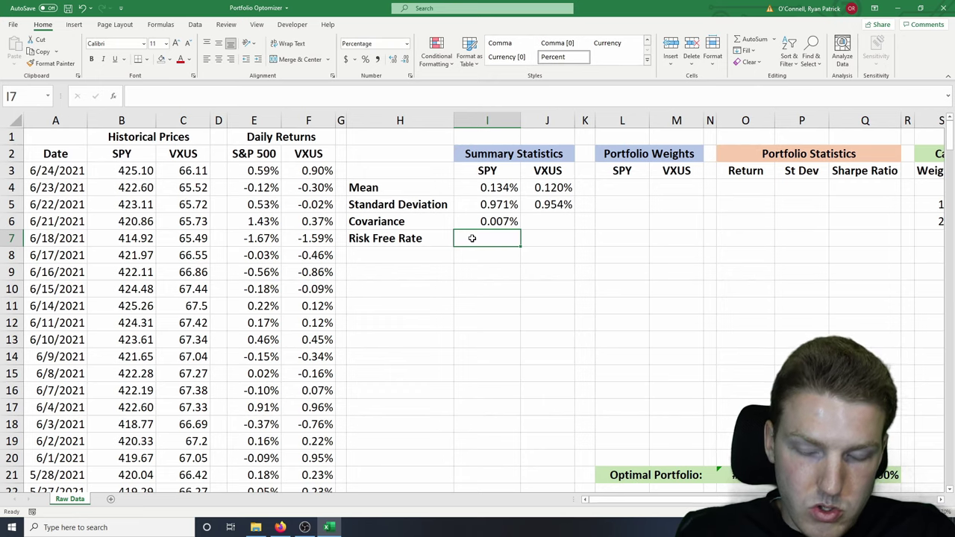
type("=.")
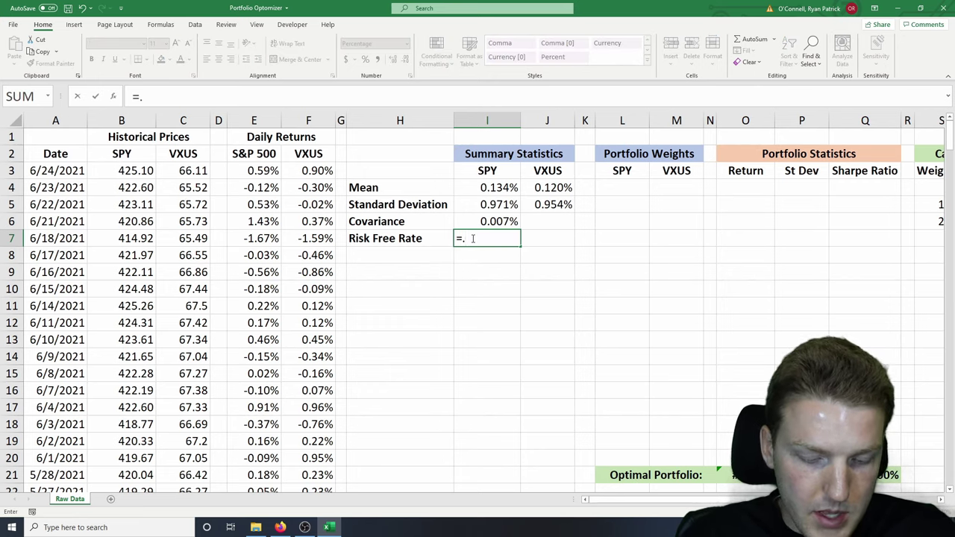
type("02/252")
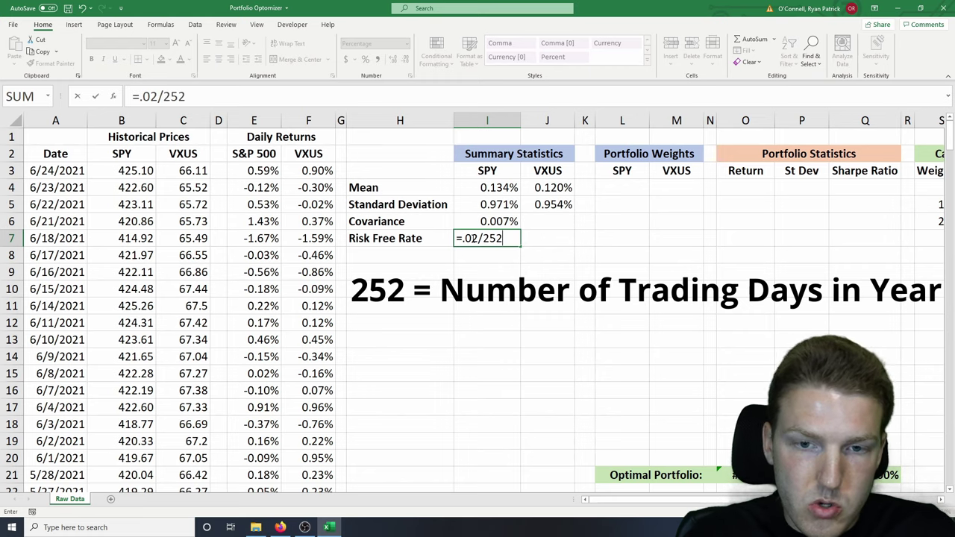
key("Tab")
left_click(556, 270)
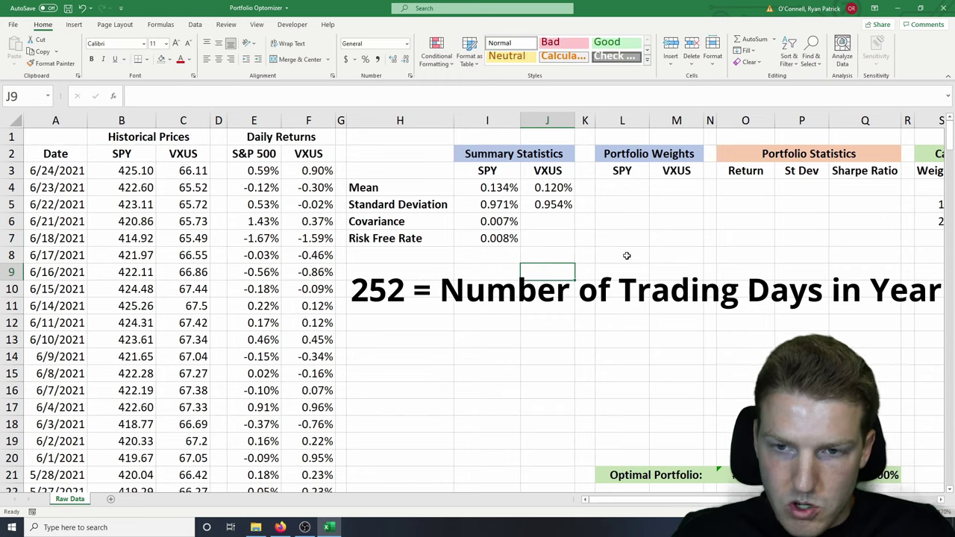
- Enter -30% as the first VXUS portfolio weight in M4
left_click_drag(728, 501, 746, 501)
left_click(480, 222)
left_click(313, 188)
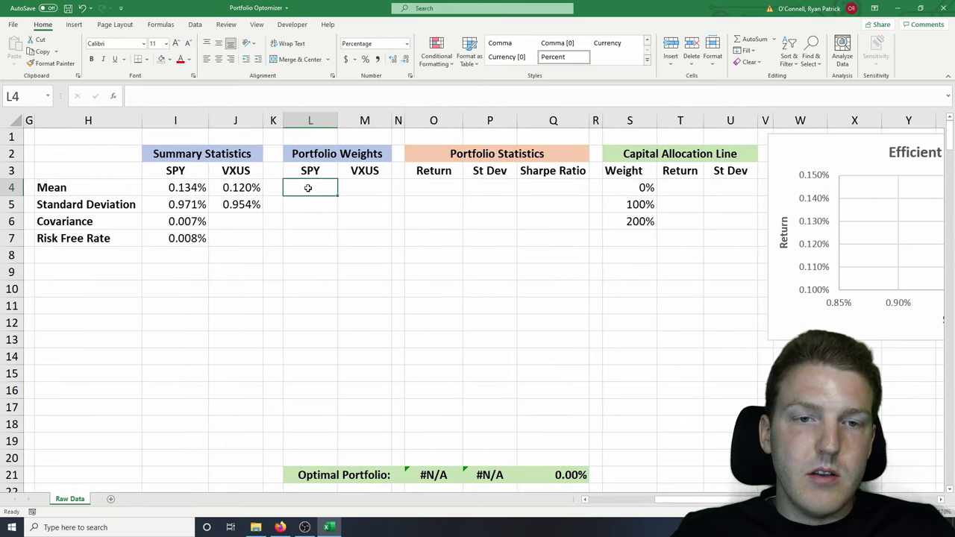
left_click(349, 189)
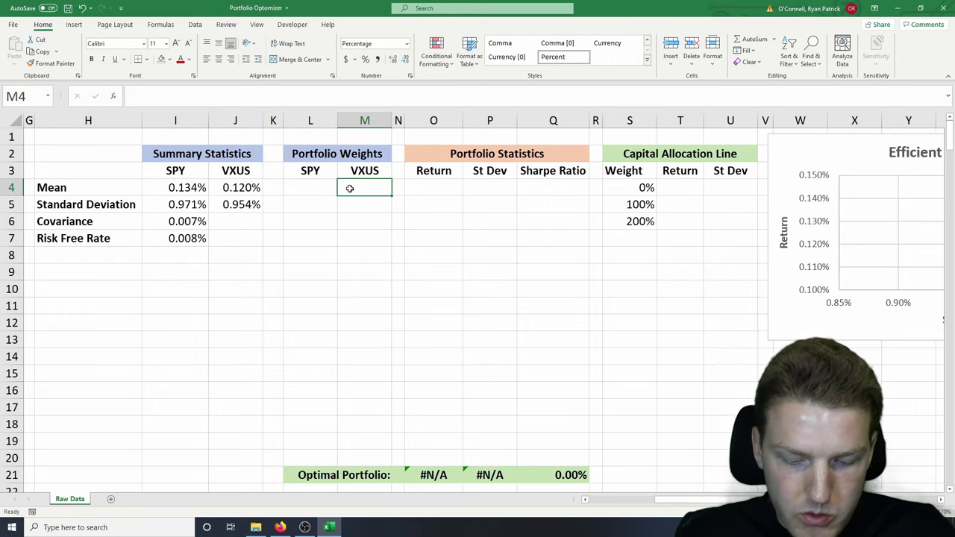
type("-30")
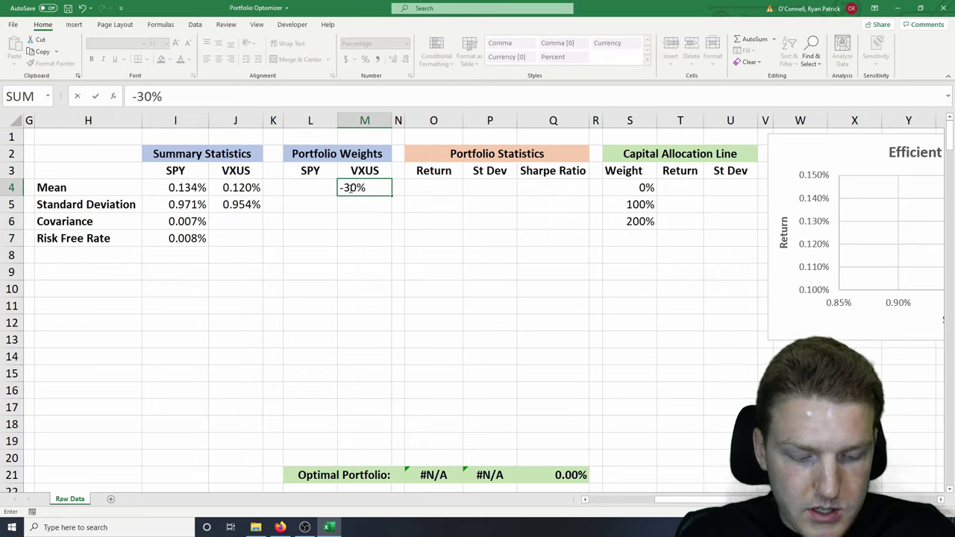
key("Return")
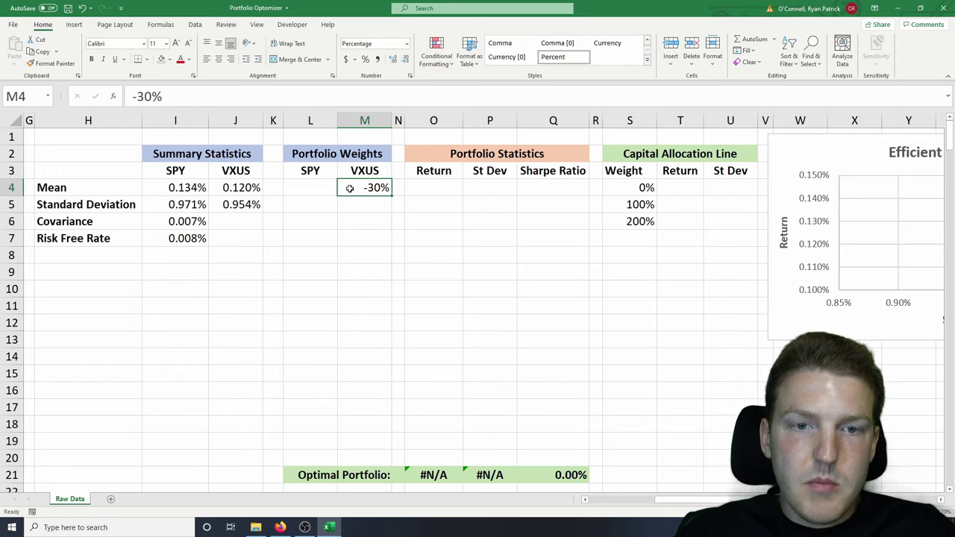
- Enter =M4+10% in M5 to raise the VXUS weight by 10% from the row above
type("=")
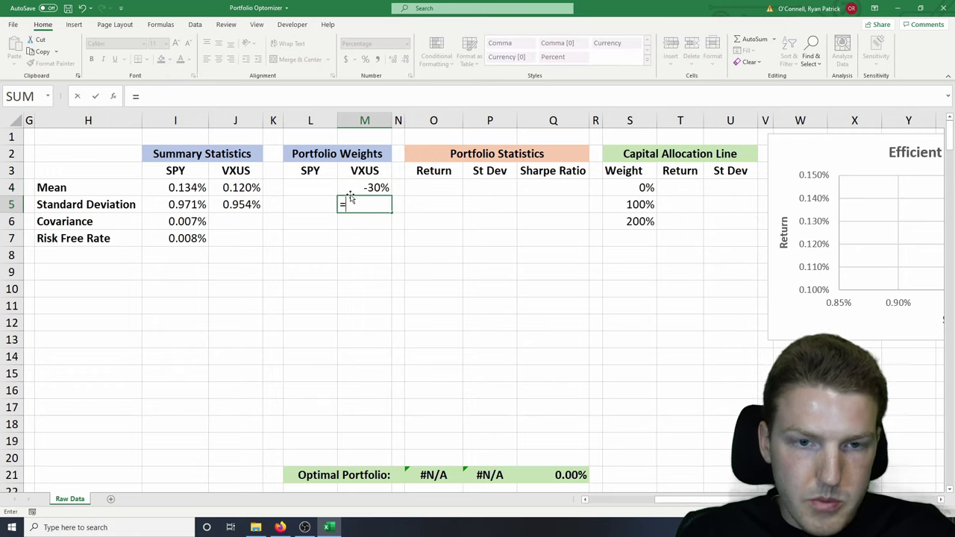
left_click(374, 188)
type("+10")
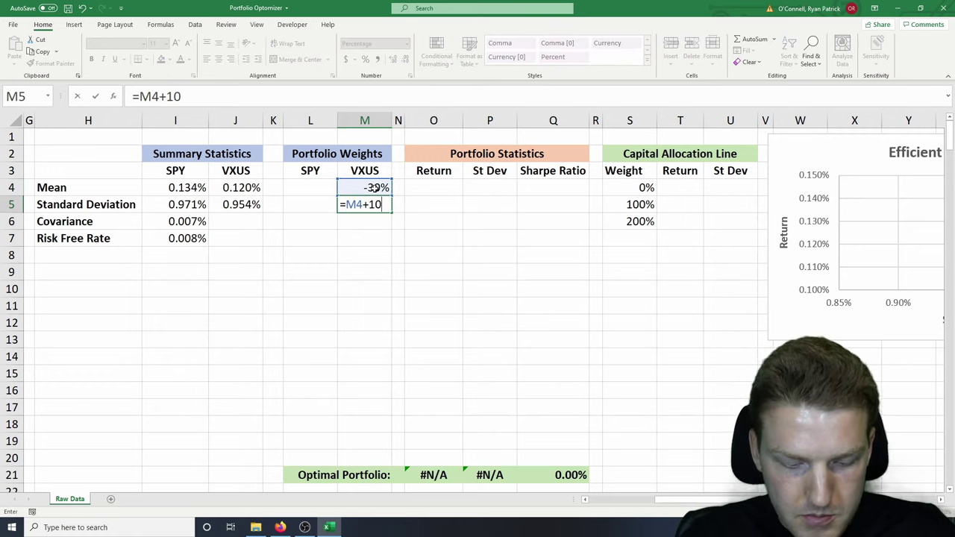
type("%")
key("Return")
- Calculate the first SPY portfolio weight in L4 with =1-M4
key("Up")
key("Up")
key("Left")
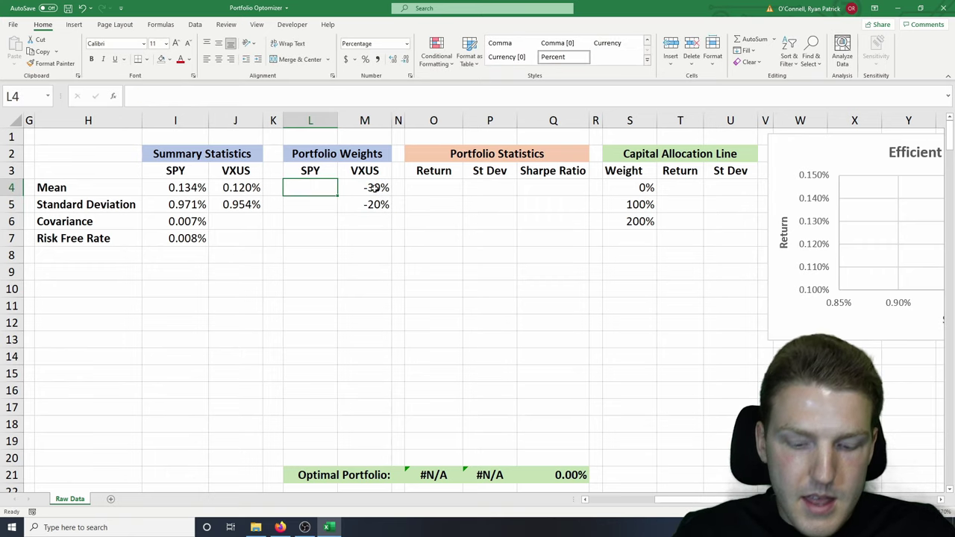
type("=")
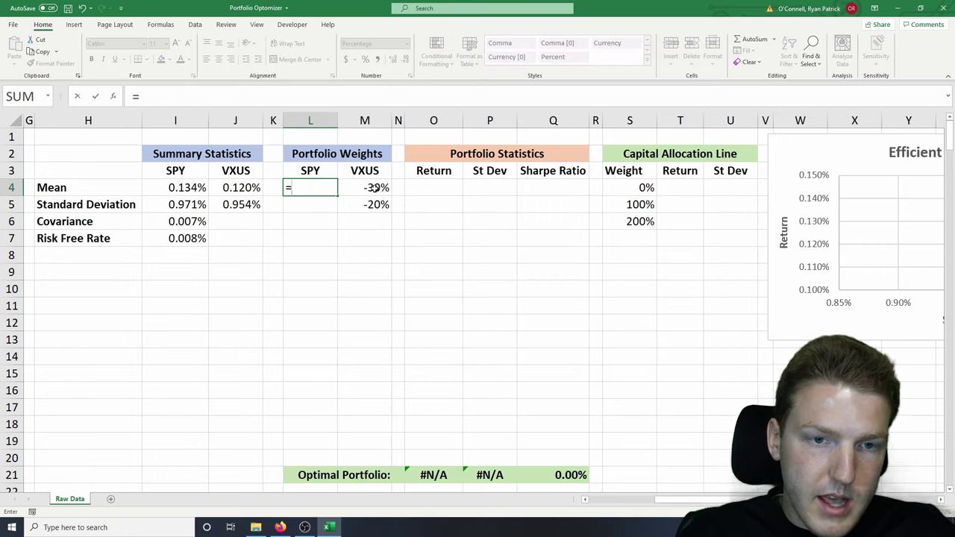
type("1-")
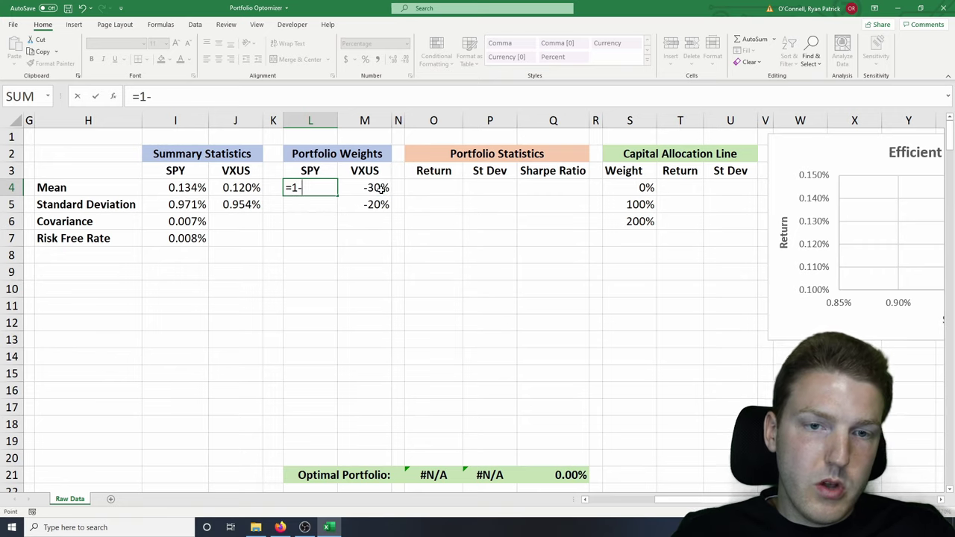
left_click(379, 188)
key("Return")
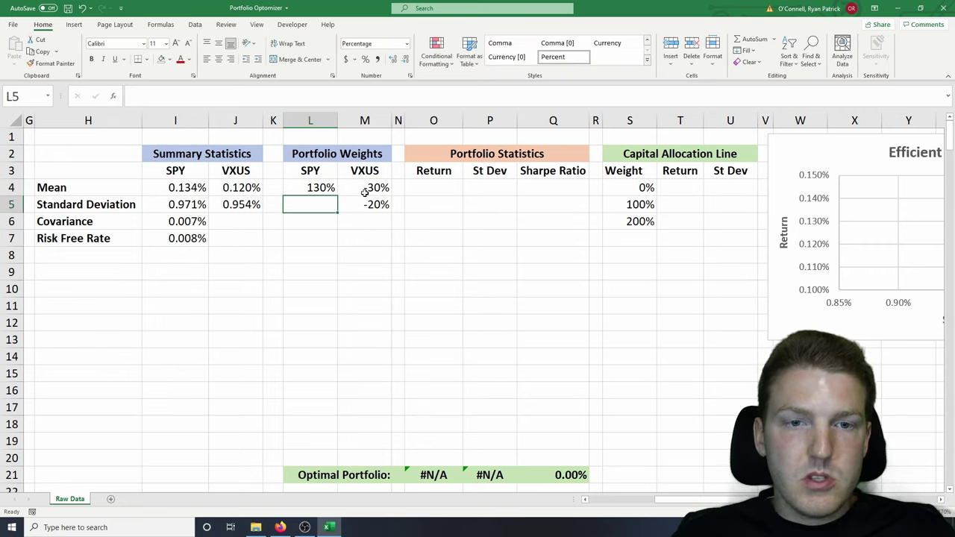
- Copy the SPY weight formula from L4 and the VXUS weight formula from M5 down through row 20
left_click(332, 189)
left_click_drag(338, 193, 398, 463)
left_click(339, 216)
left_click(416, 325)
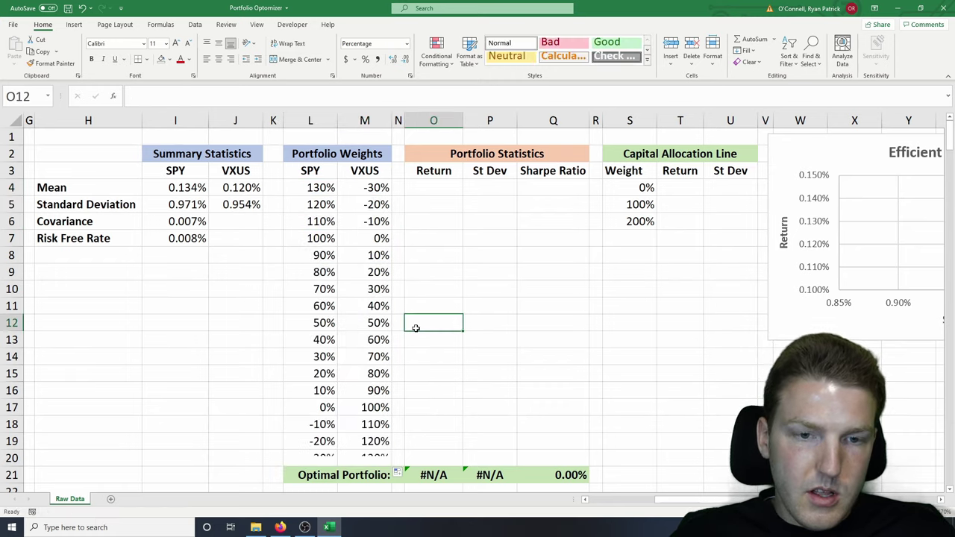
left_click(366, 291)
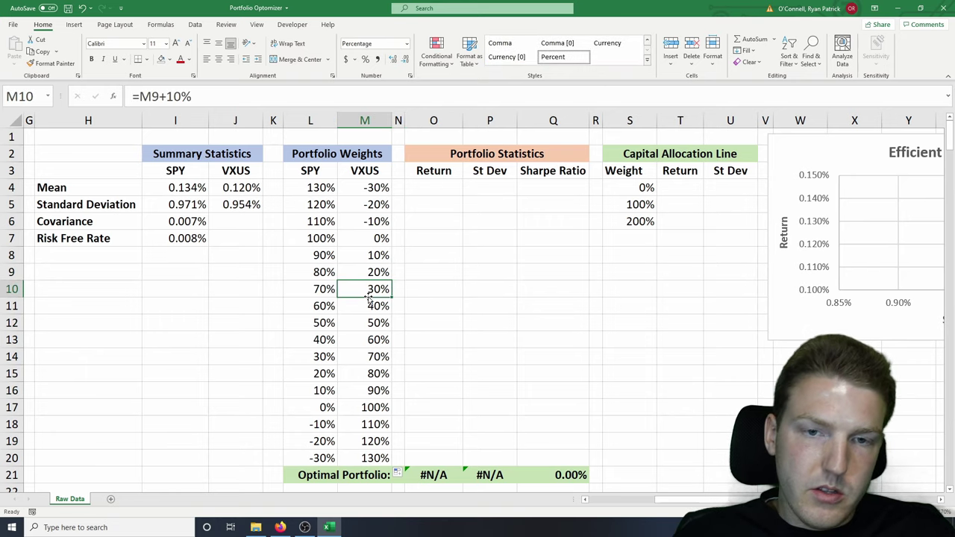
- Calculate the first portfolio return in O4 with =(L4*$I$4)+(M4*$J$4), keeping the SPY and VXUS means as absolute references
left_click(446, 185)
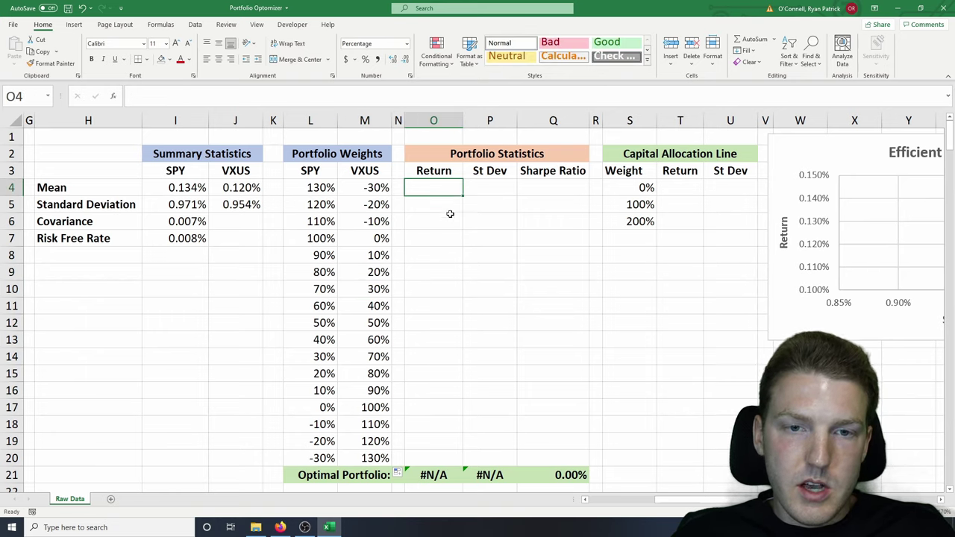
left_click(439, 207)
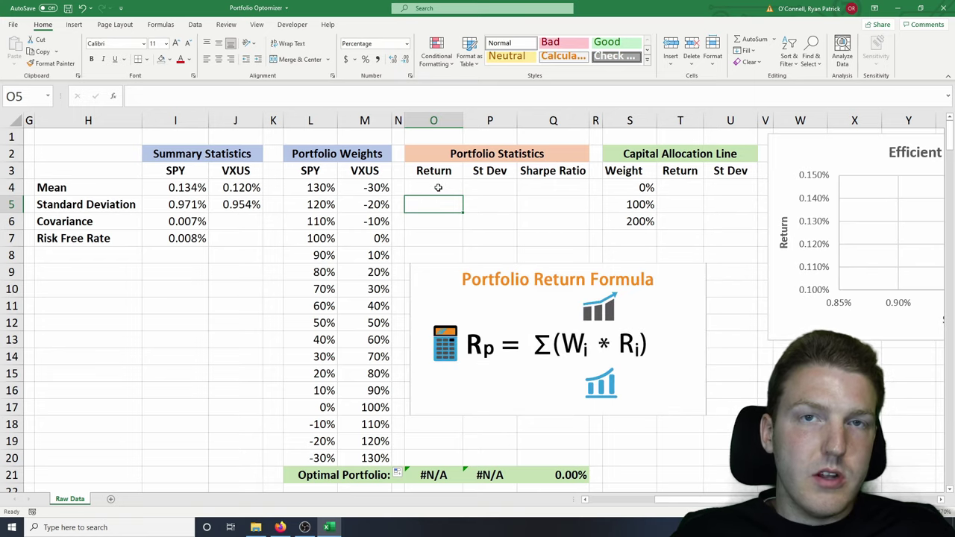
left_click(438, 187)
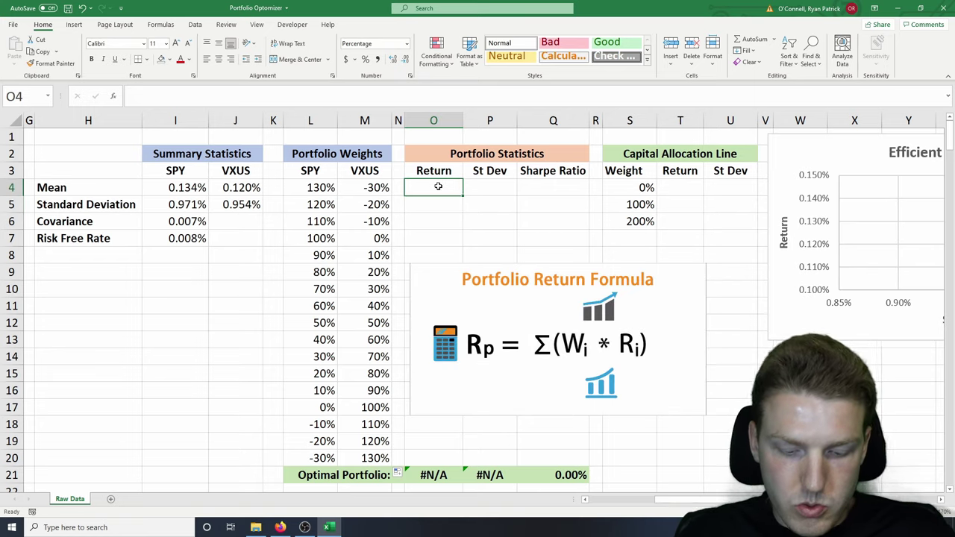
type("=")
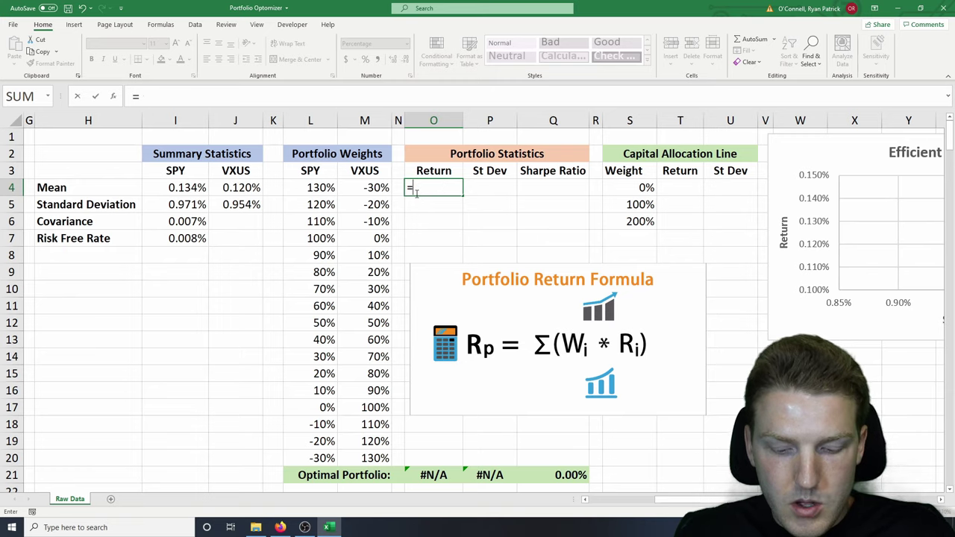
type("(")
left_click(319, 188)
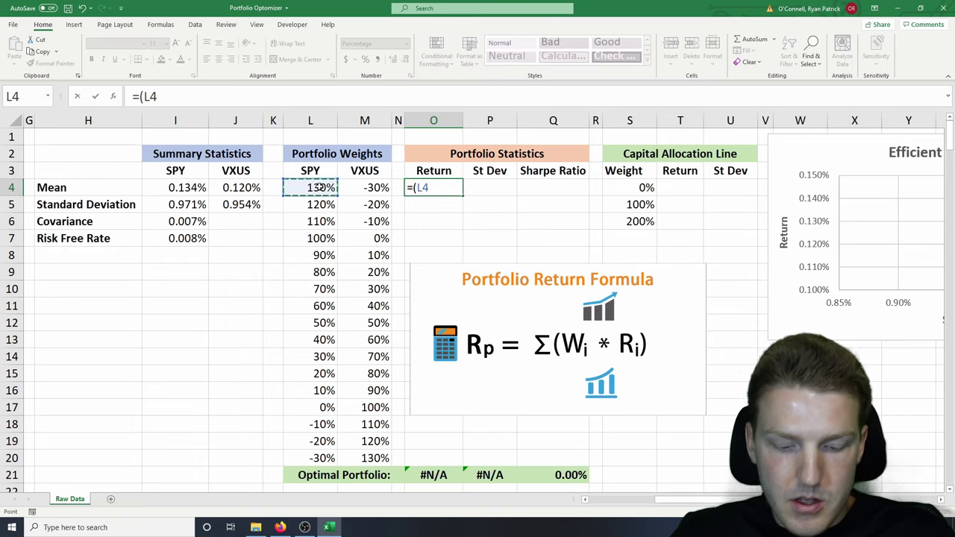
type("*")
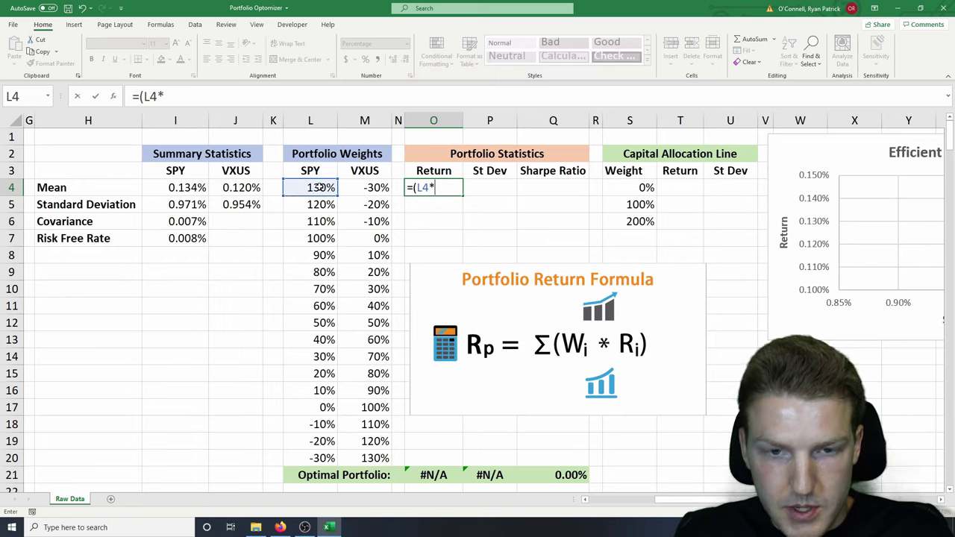
left_click(186, 187)
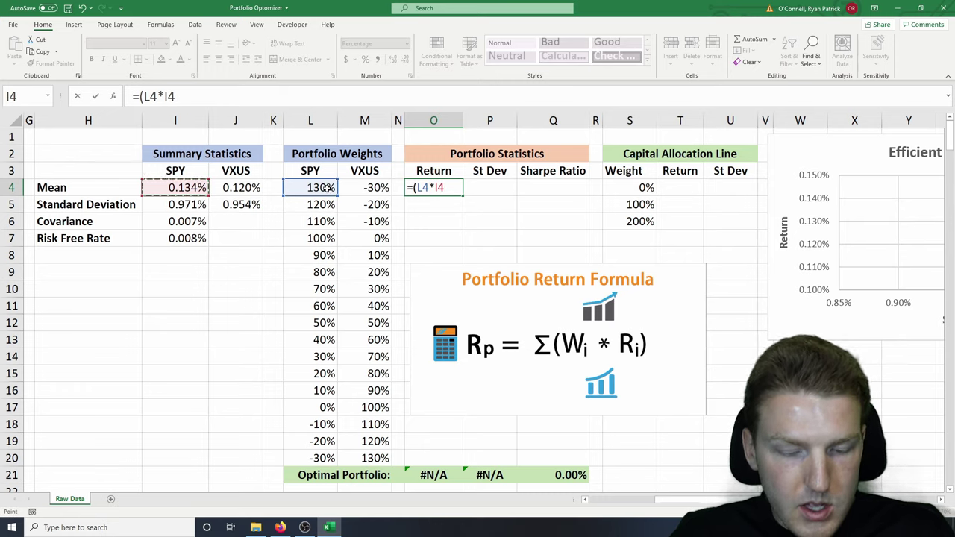
key("F4")
type("(")
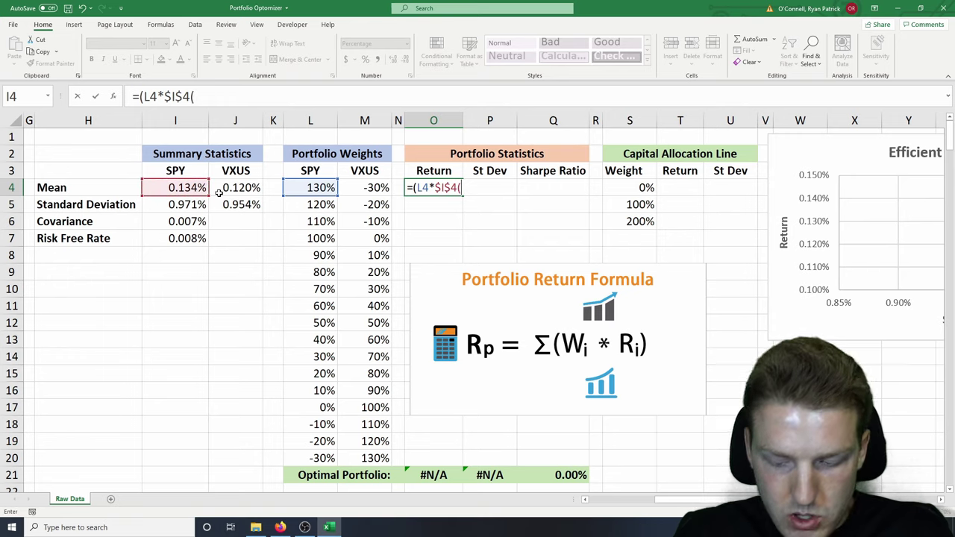
key("BackSpace")
type(")+")
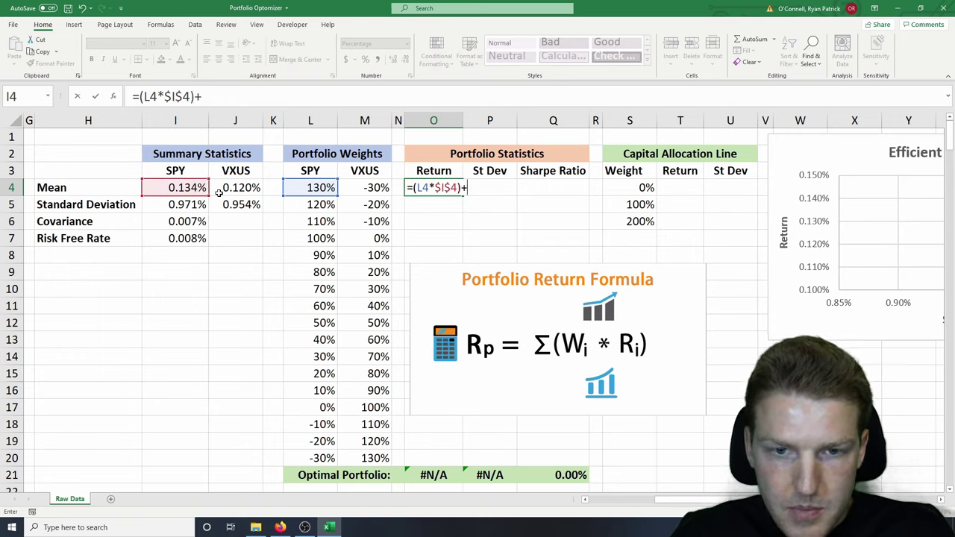
type("(")
left_click(356, 187)
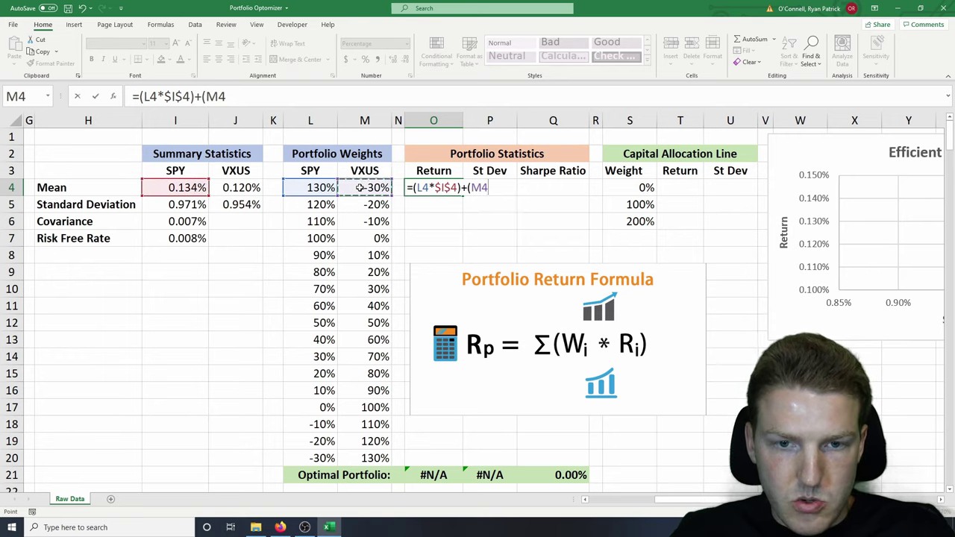
type("*")
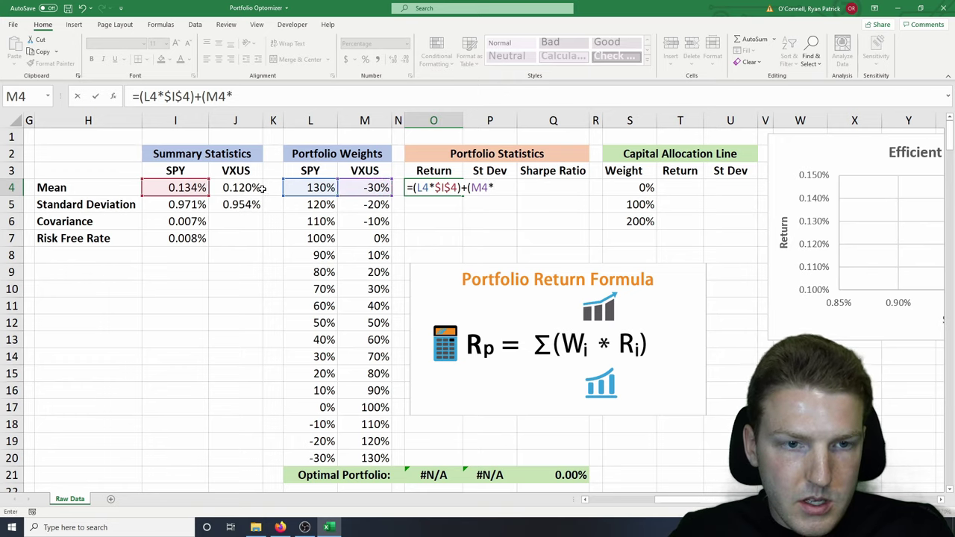
left_click(248, 187)
key("F4")
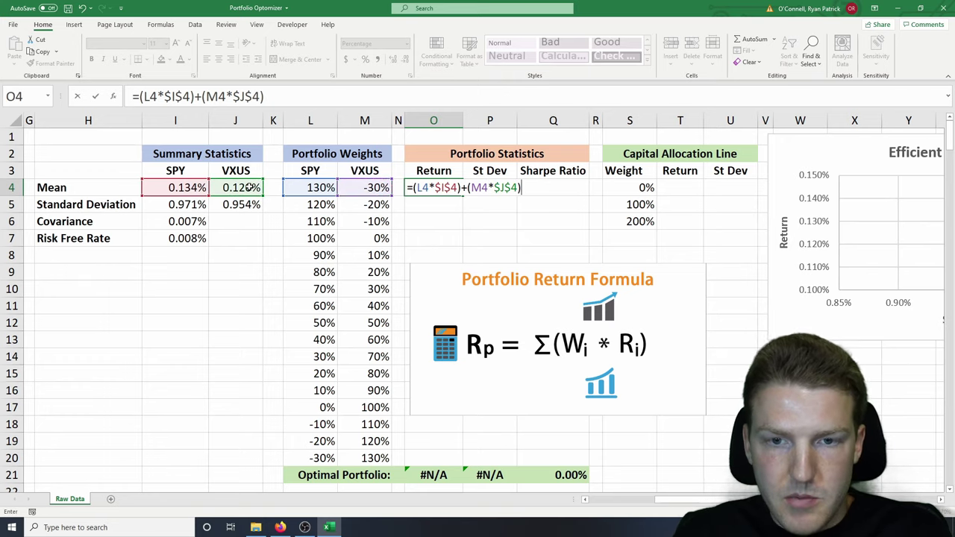
key("Return")
- Copy the portfolio return formula from O4 down through O20
left_click(455, 191)
left_click_drag(463, 196, 461, 363)
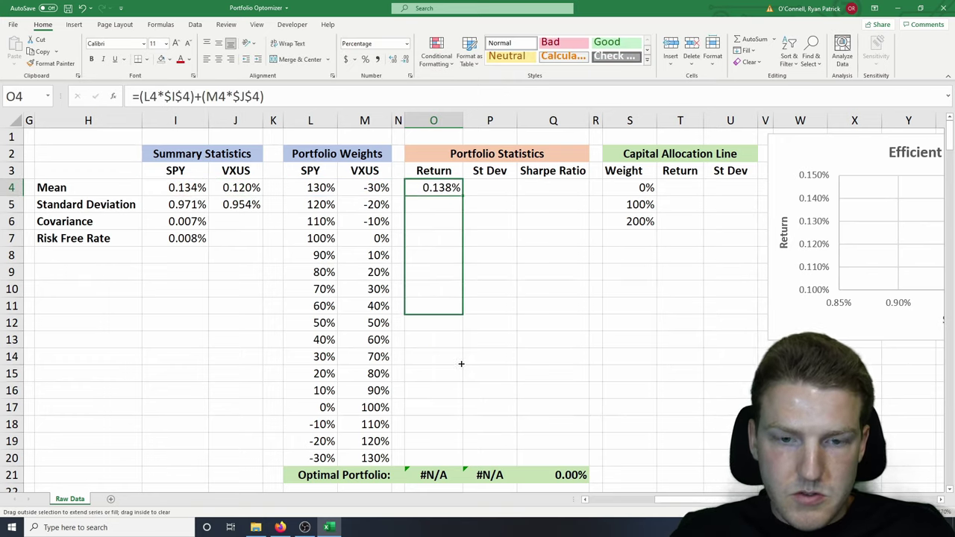
left_click_drag(461, 463, 461, 464)
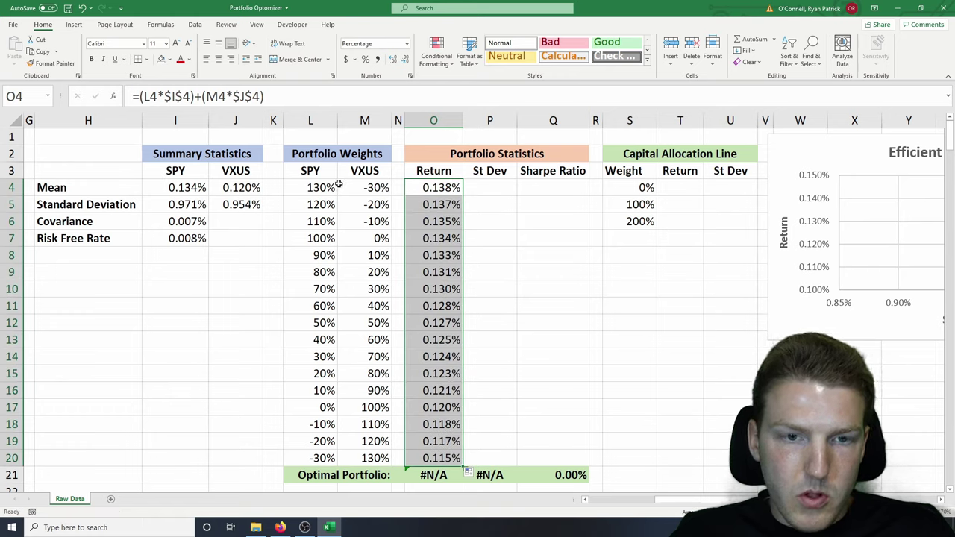
left_click_drag(338, 184, 567, 187)
left_click_drag(321, 204, 579, 203)
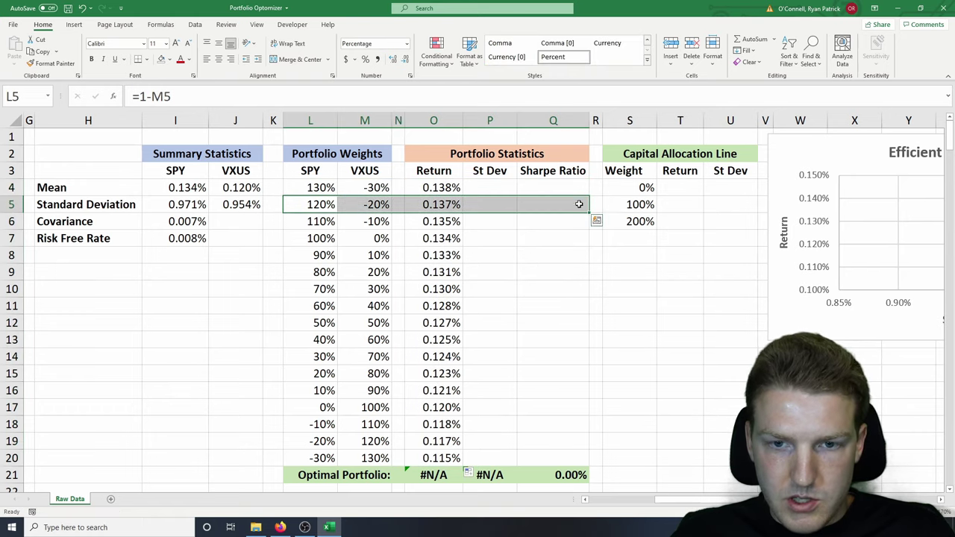
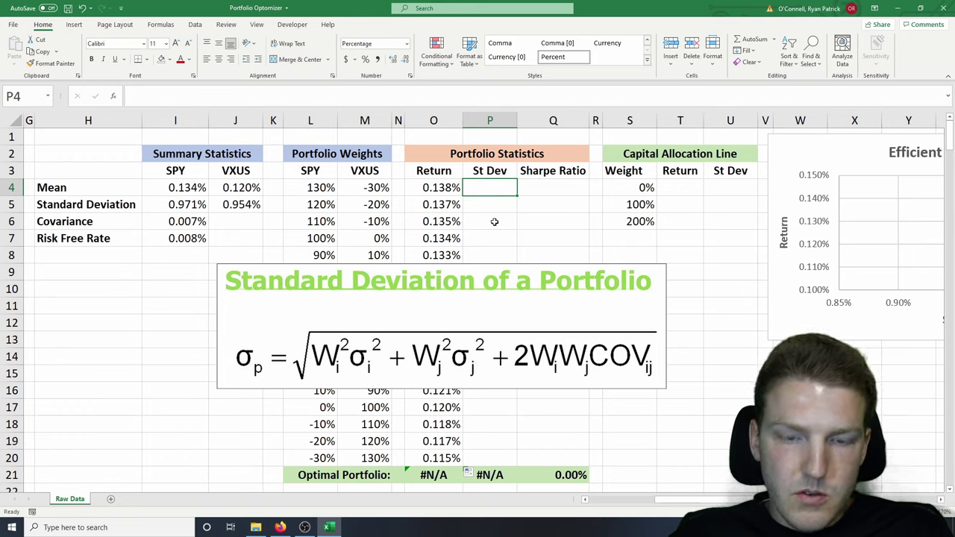
- Start the portfolio standard deviation formula in P4 with the squared SPY weight times squared SPY standard deviation, =(L4^2*I5^2)+
type("=")
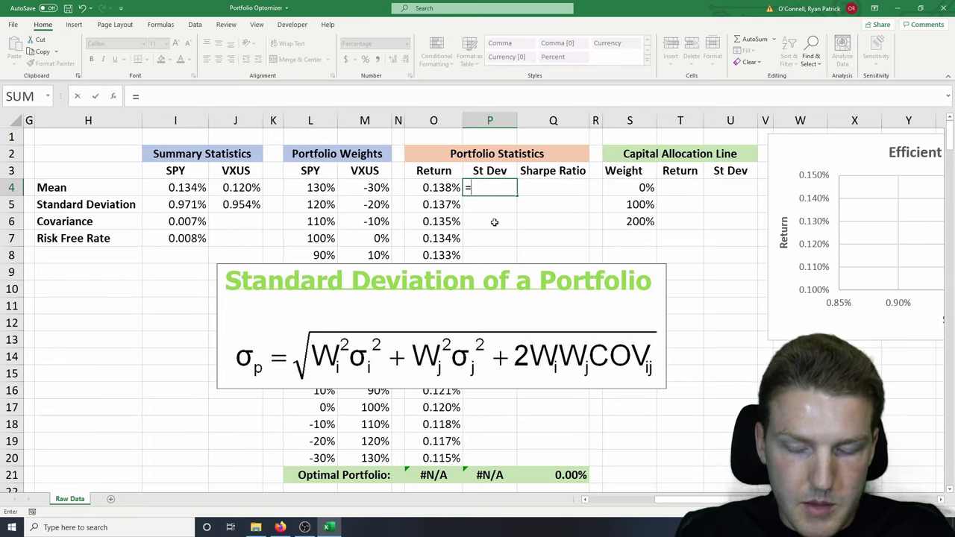
type("(")
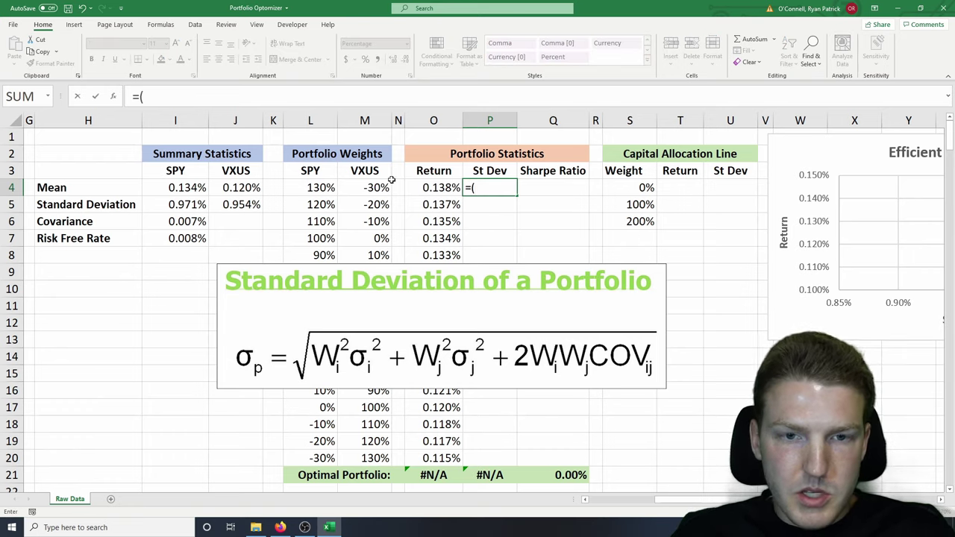
left_click(309, 188)
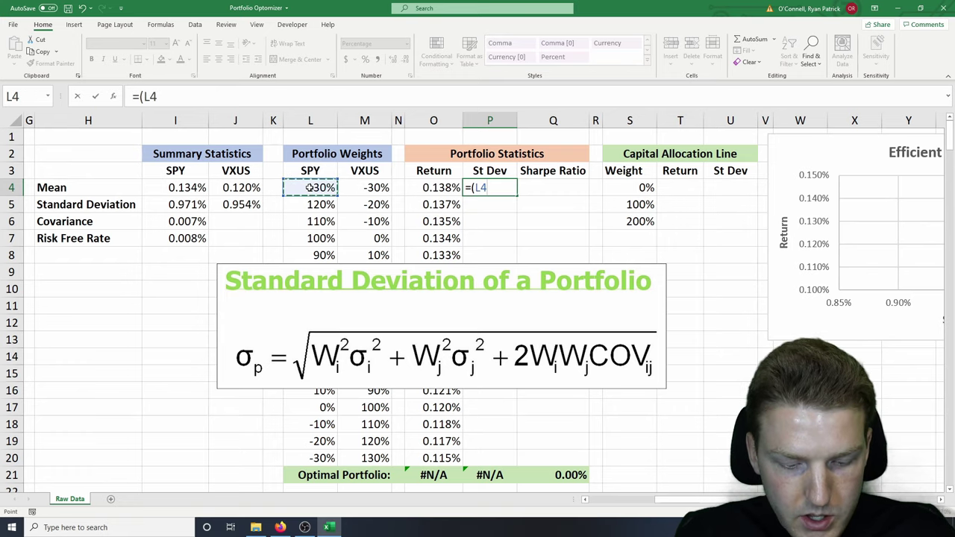
type("^2")
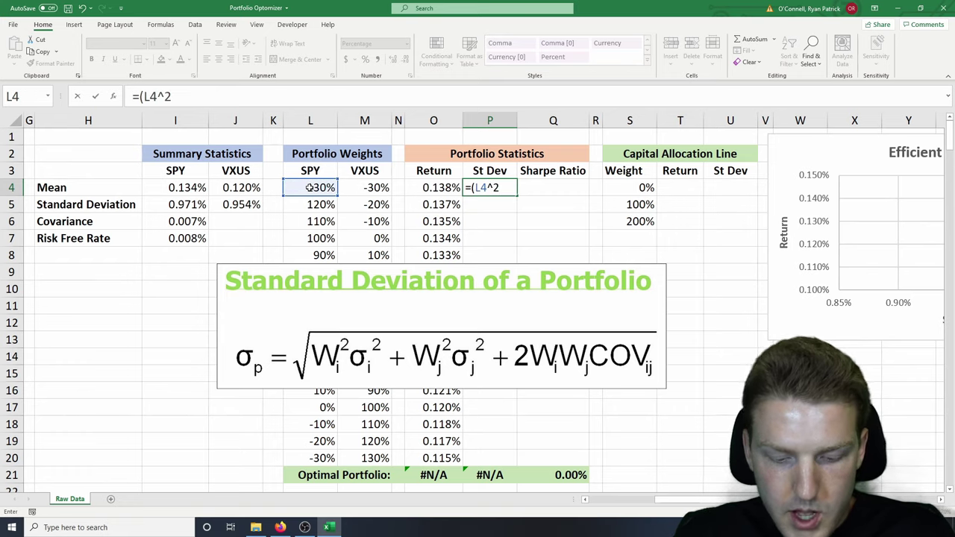
type("*")
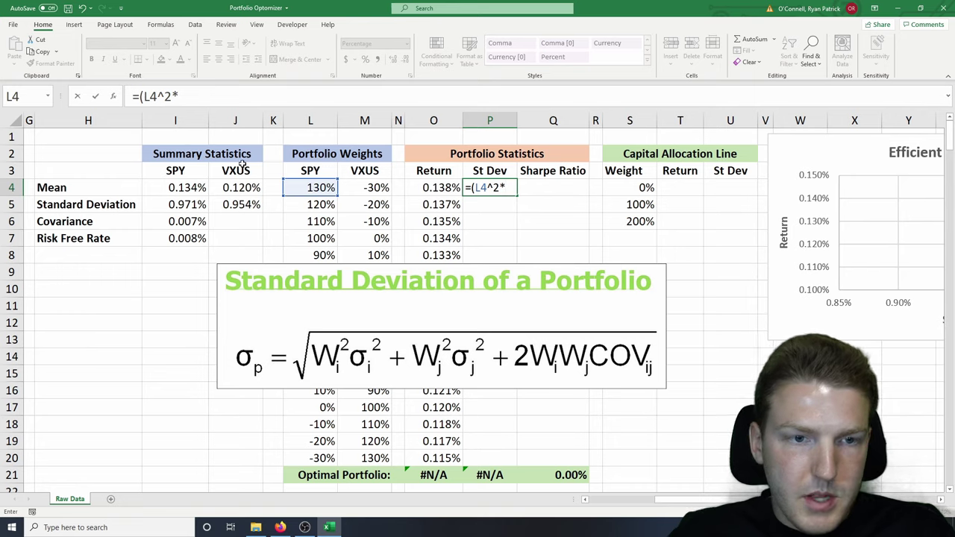
left_click(196, 205)
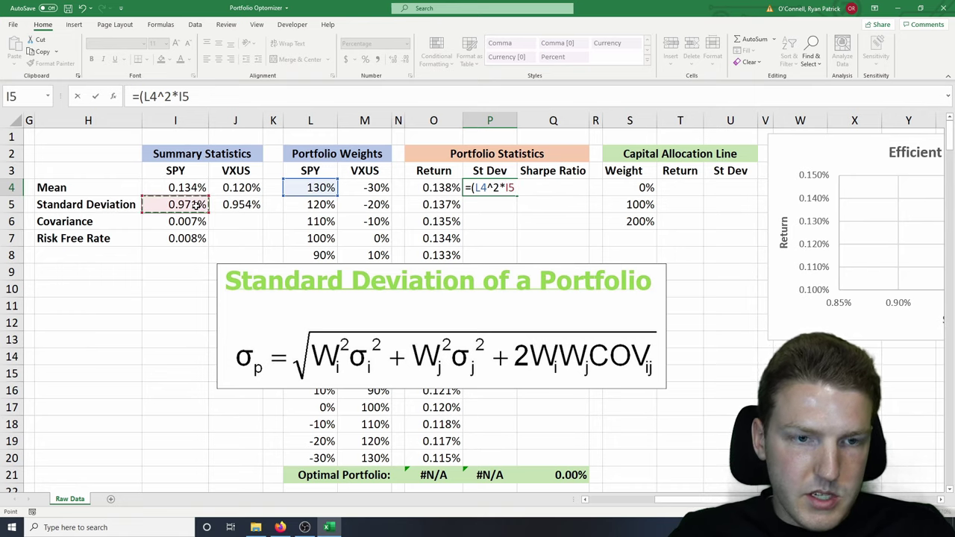
type("^2")
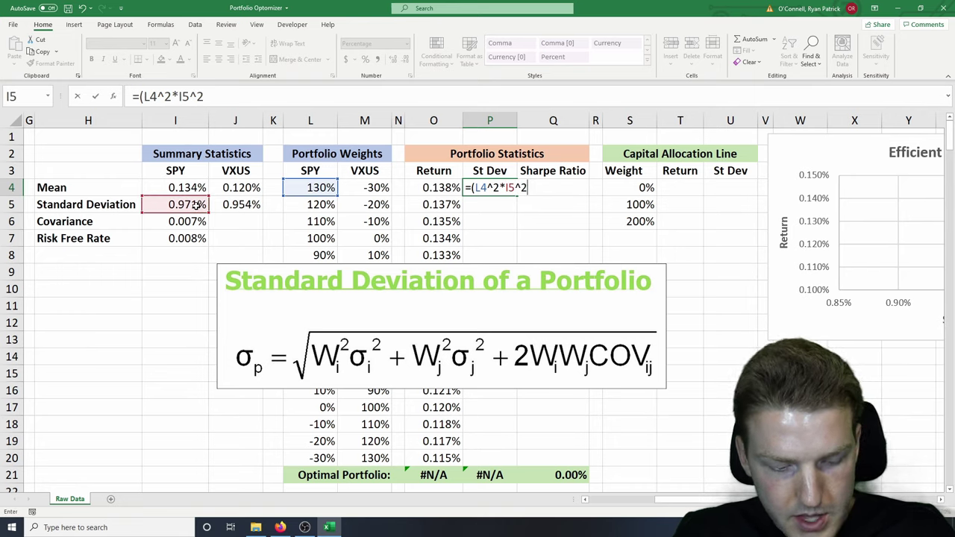
type(")+")
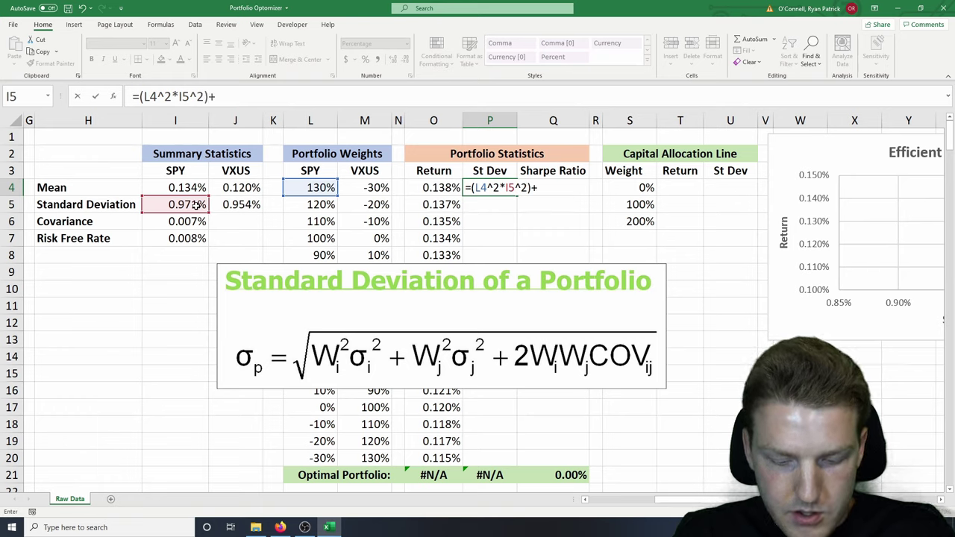
- Add the VXUS term (M4^2*J5^2) to the P4 formula, multiplying the squared VXUS weight by its squared standard deviation
type("(")
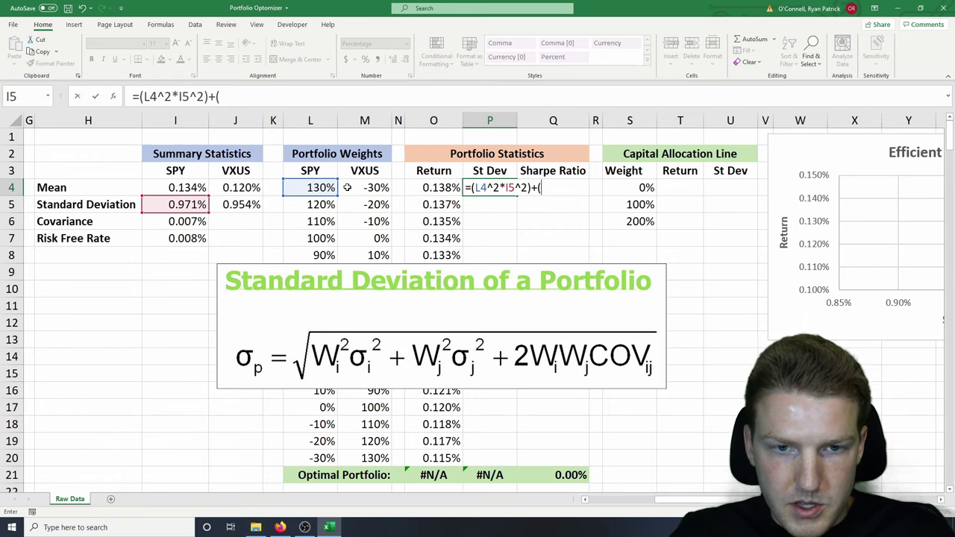
left_click(355, 187)
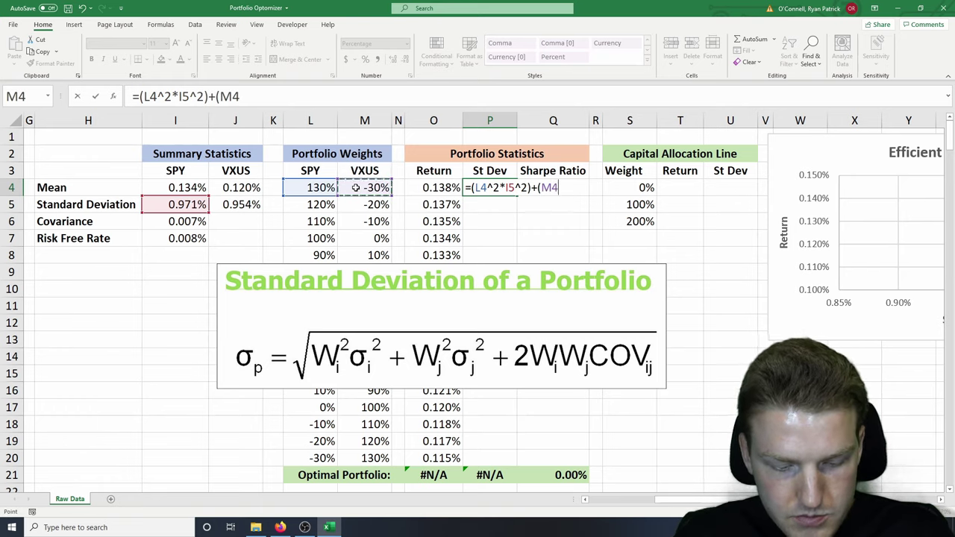
type("^2")
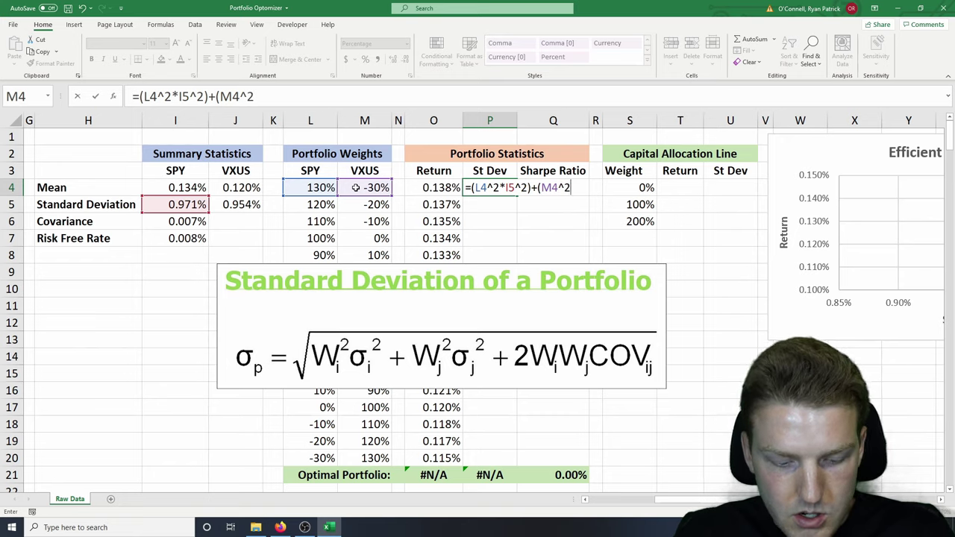
type("*")
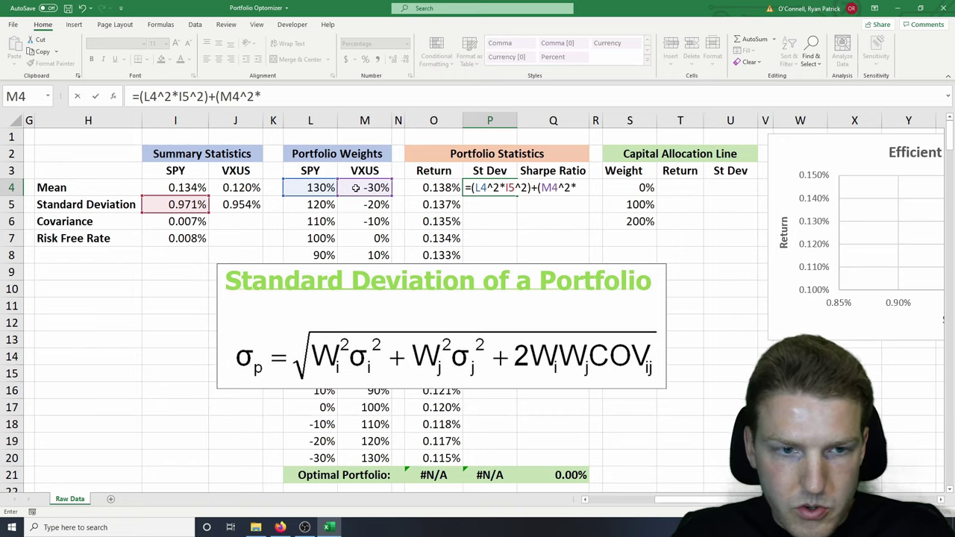
left_click(228, 203)
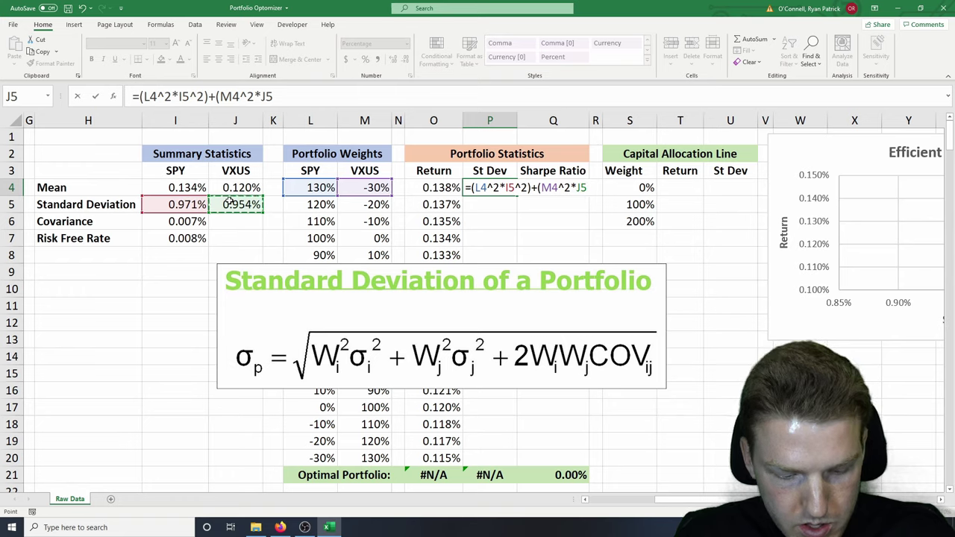
type("^2)")
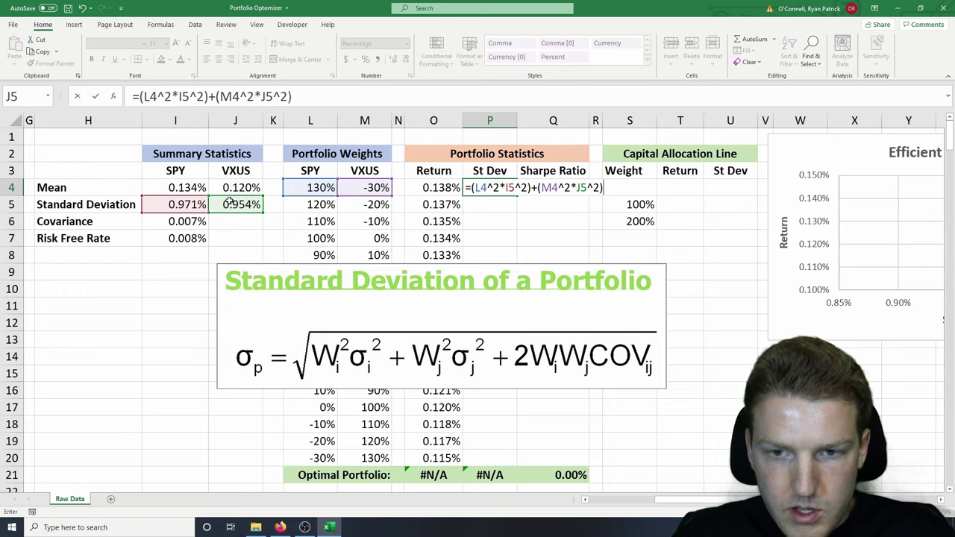
- Add the covariance term +(2*L4*M4*I6) to the standard deviation formula in P4
type("+(")
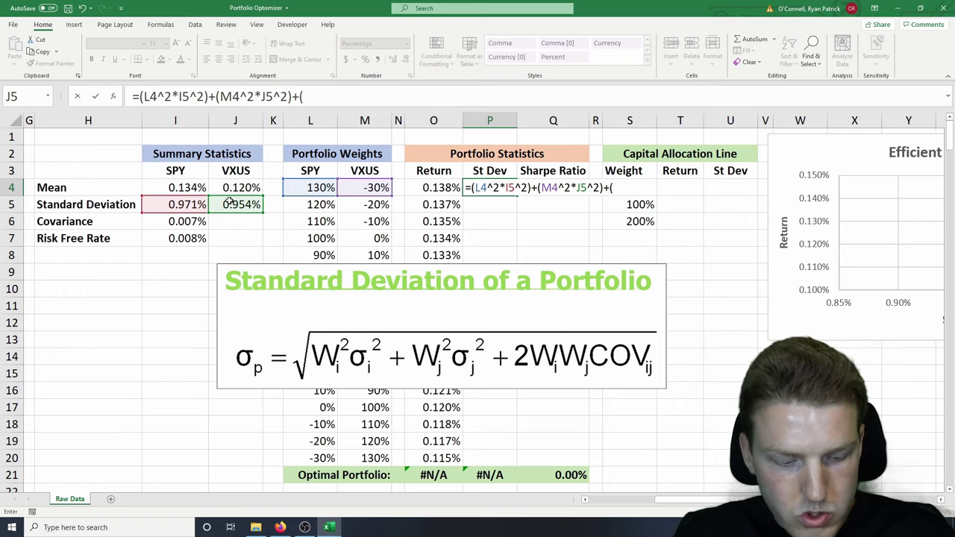
type("2")
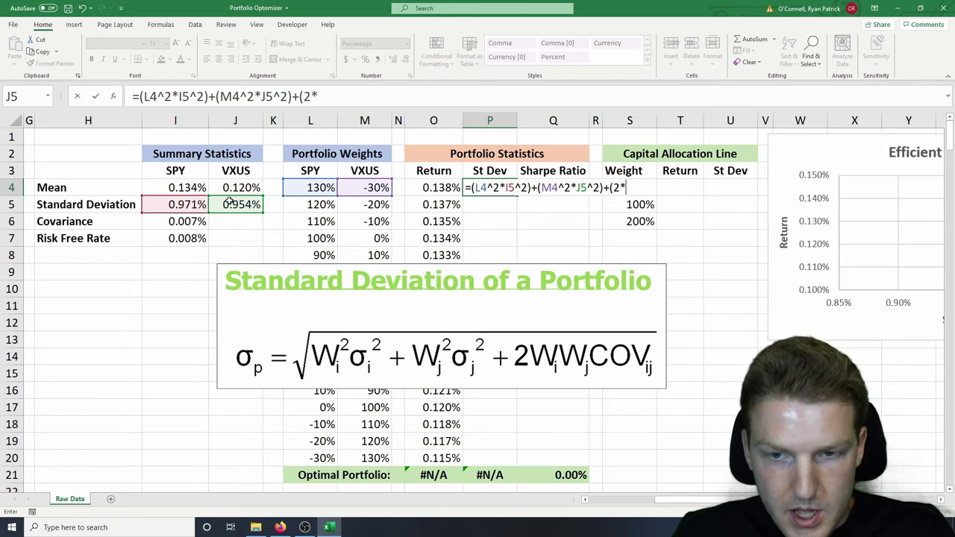
type("*")
left_click(314, 187)
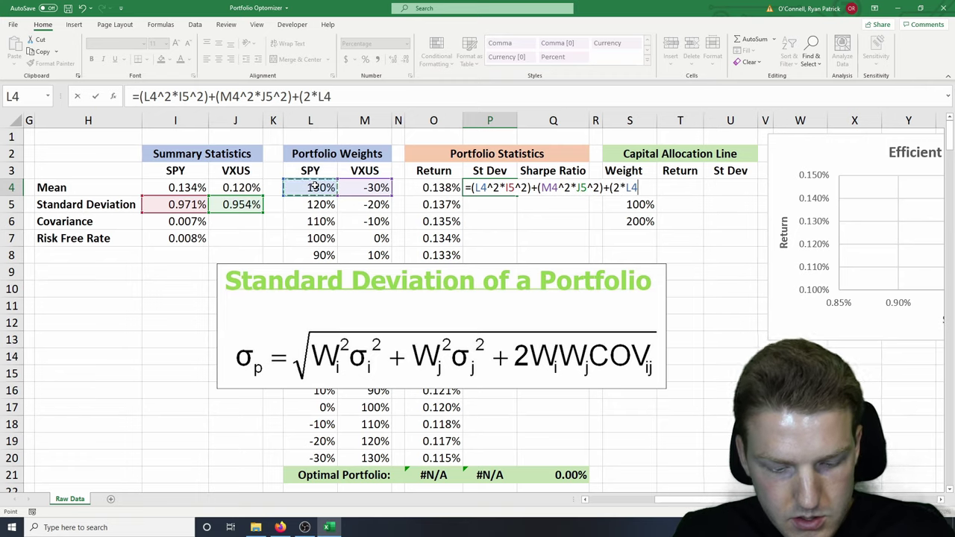
type("*")
left_click(373, 187)
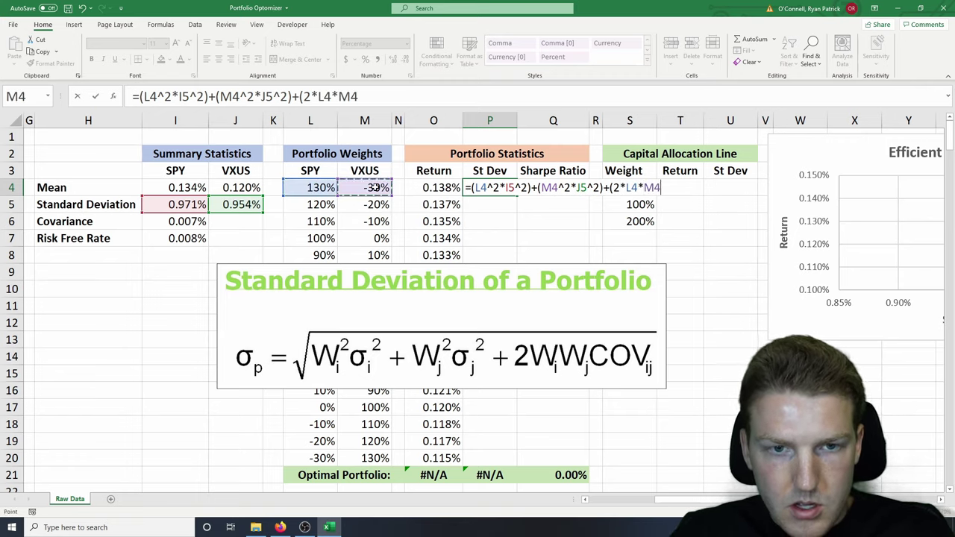
type("*")
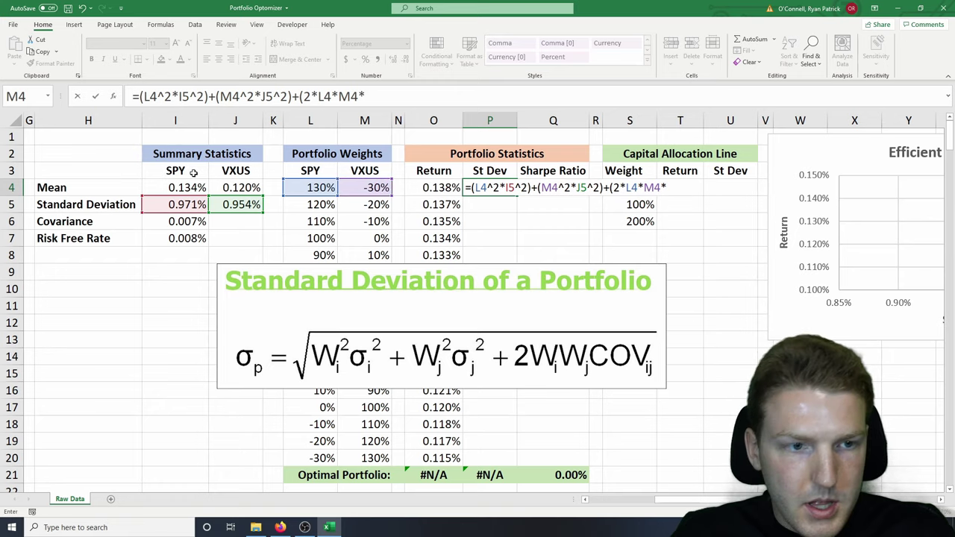
left_click(194, 224)
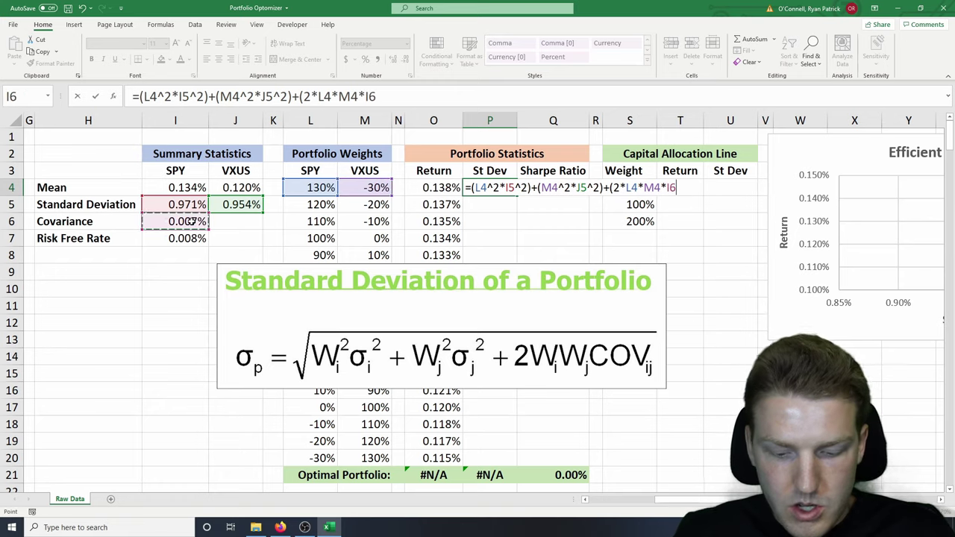
type(")")
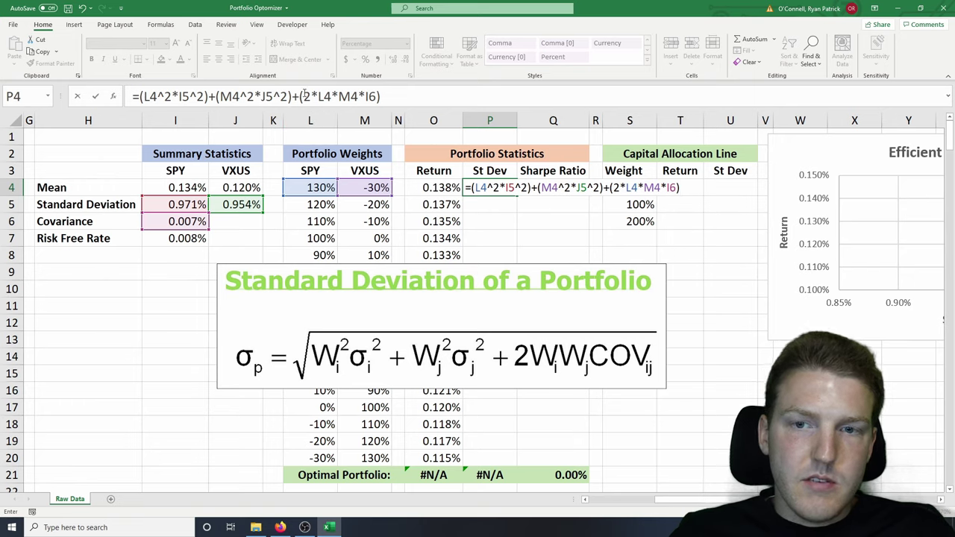
- Enclose the whole P4 sum in parentheses, raise it to ^(1/2) for the square root, and enter the formula
left_click(138, 96)
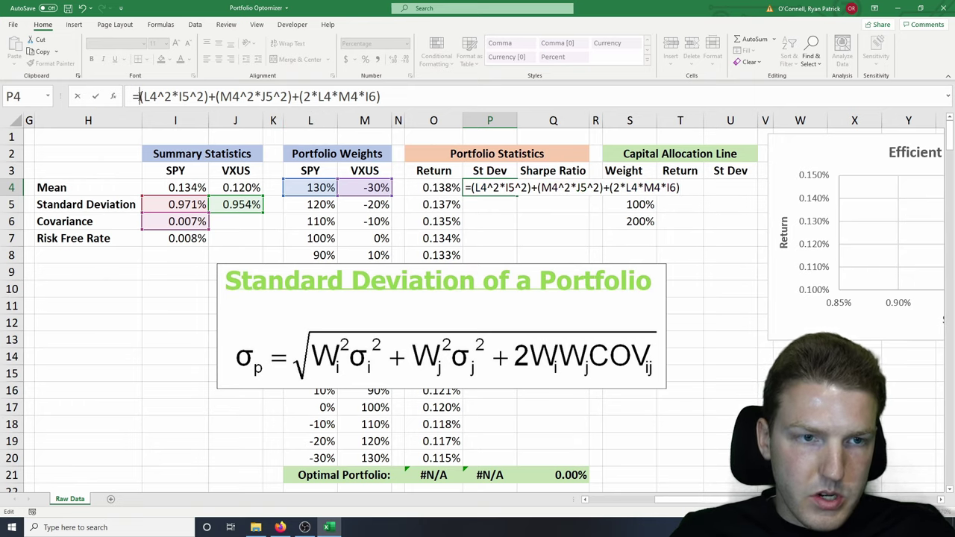
type("(")
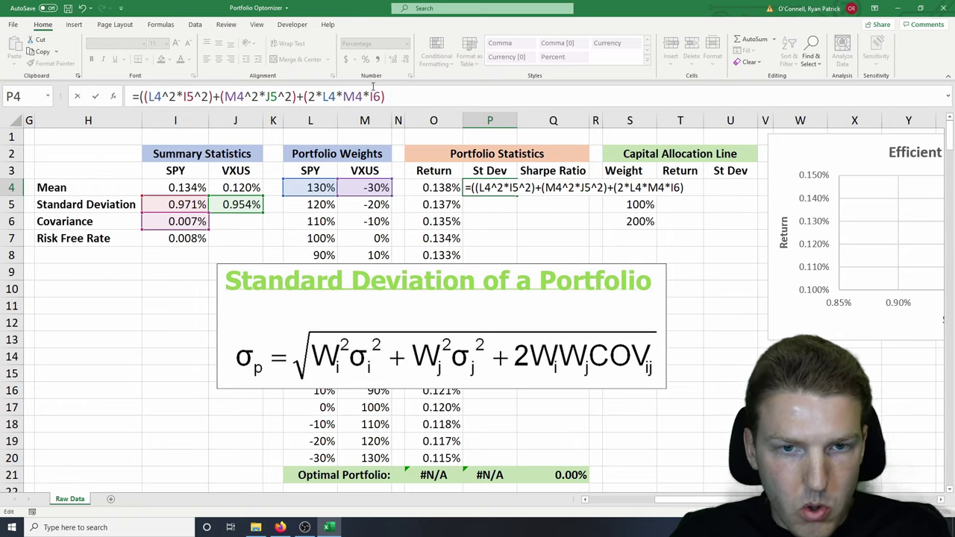
left_click(388, 96)
type(")")
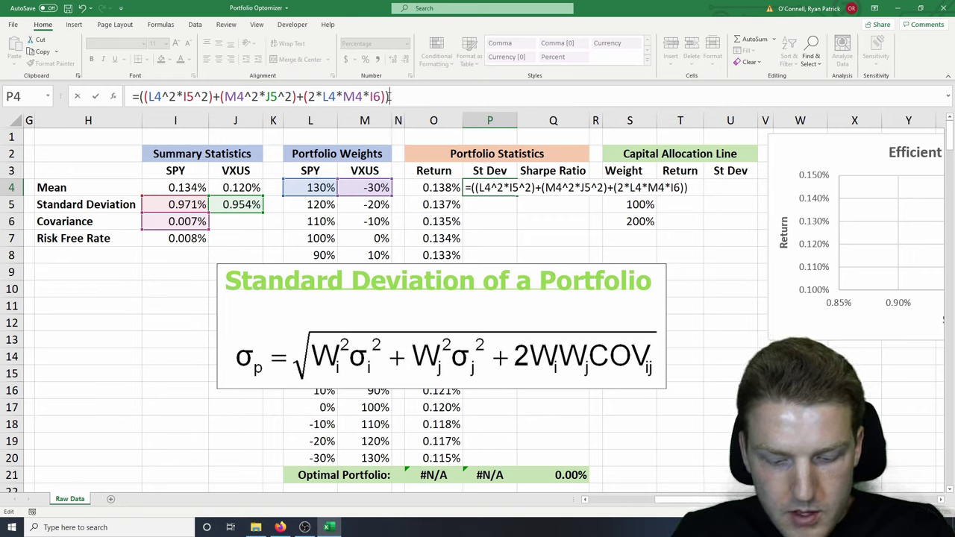
type("*")
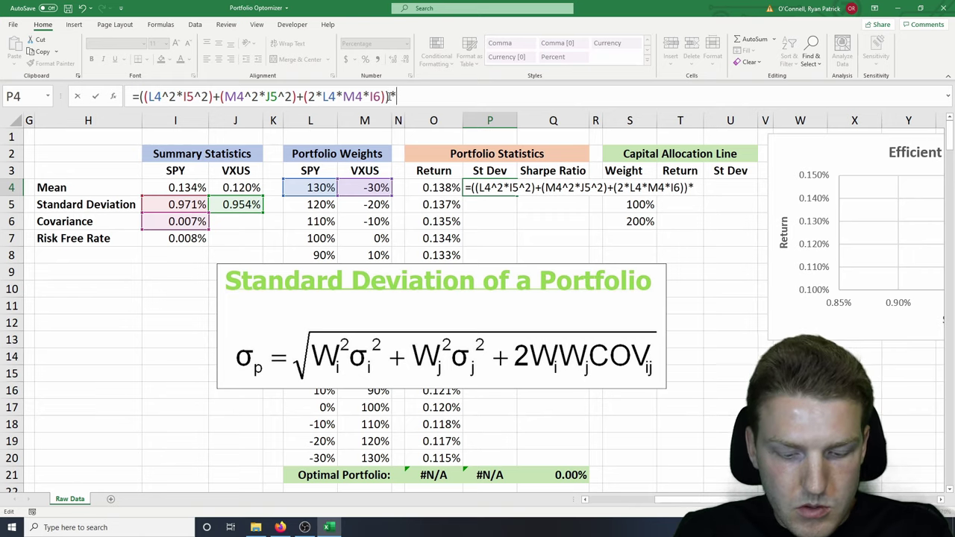
type("(")
key("BackSpace")
key("BackSpace")
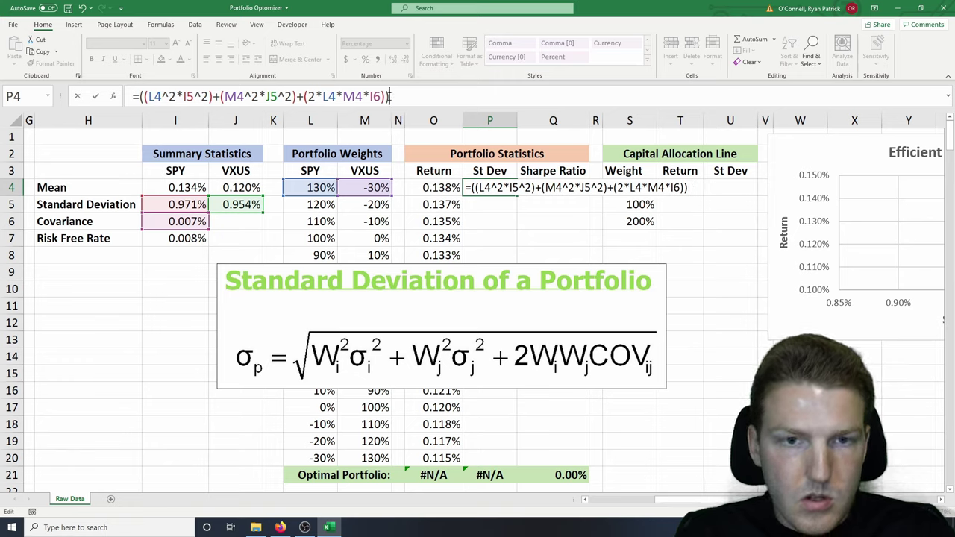
type("^")
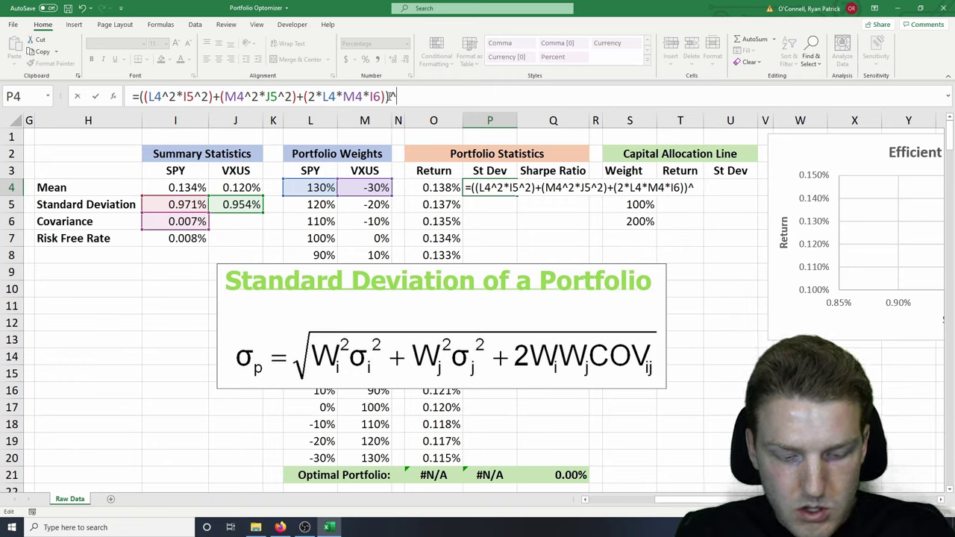
type("(1/2")
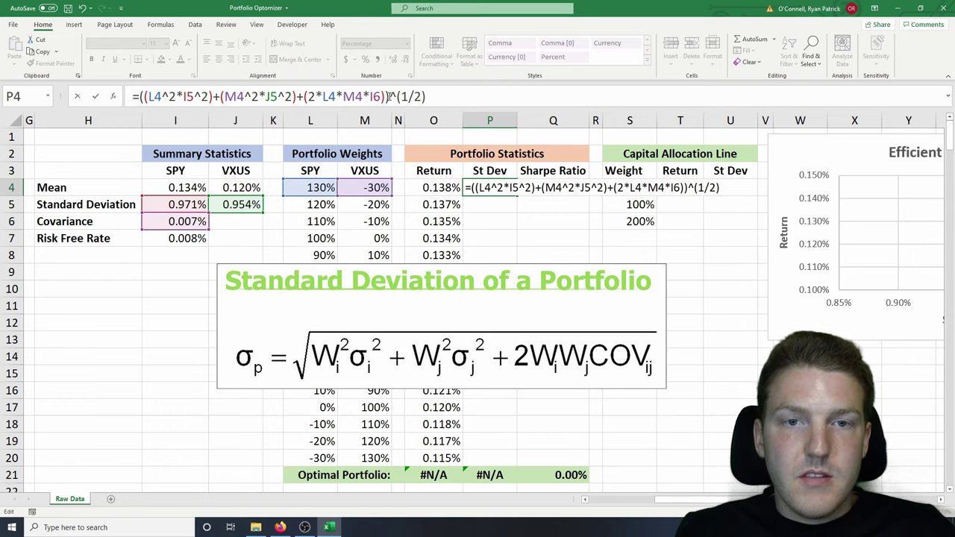
type(")")
key("Return")
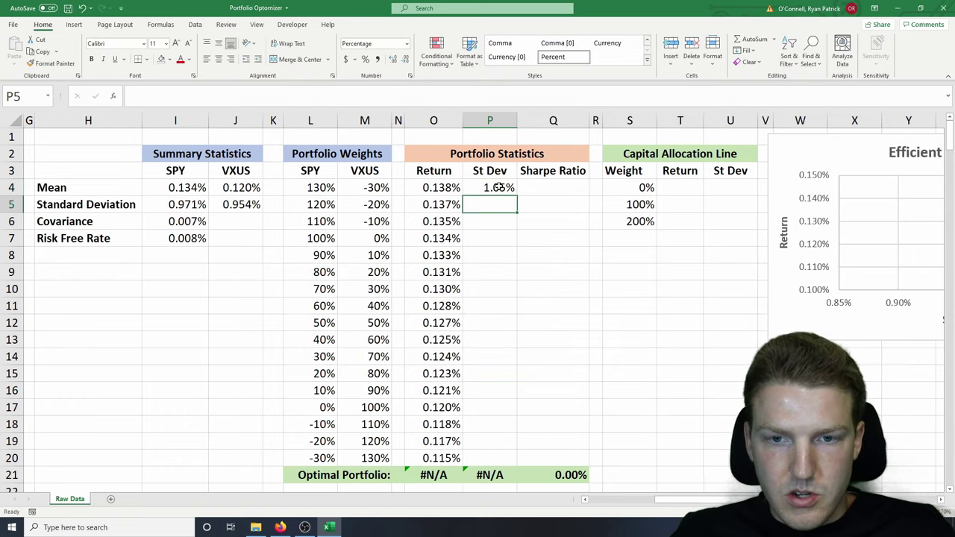
- Copy the standard deviation formula from P4 down through P20 and reselect P4 to check its references
left_click(510, 191)
left_click_drag(517, 196, 508, 464)
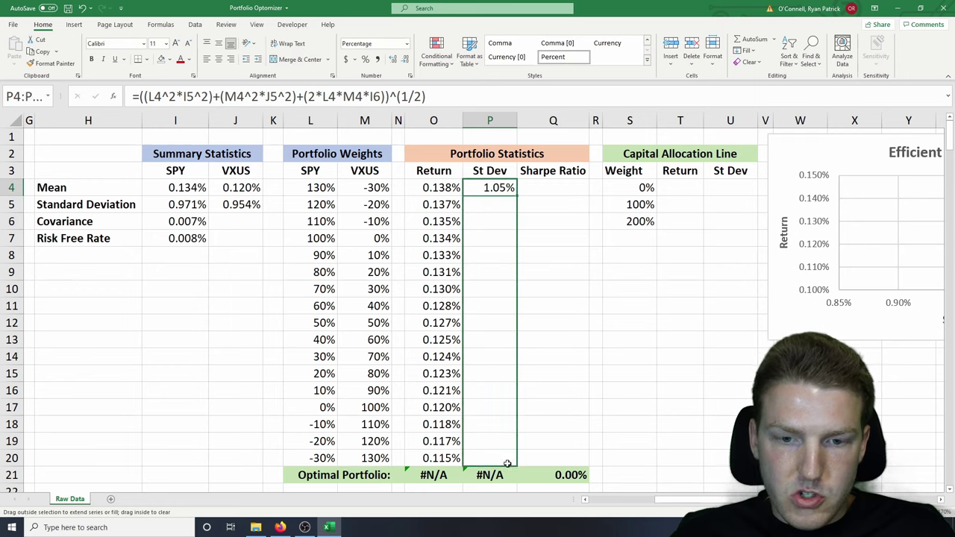
left_click(502, 188)
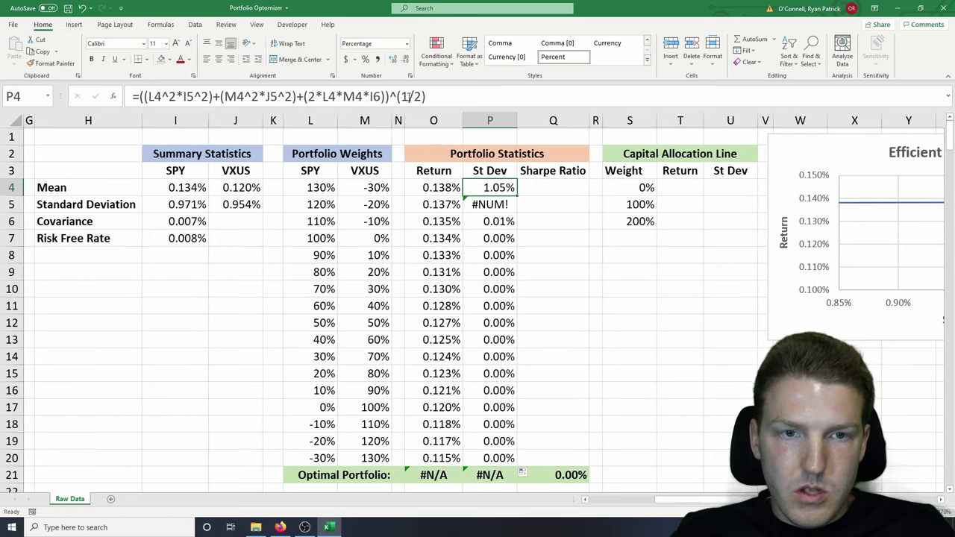
- Make the I5, J5 and I6 references in the P4 standard deviation formula absolute ($I$5, $J$5, $I$6) and enter it
left_click(477, 92)
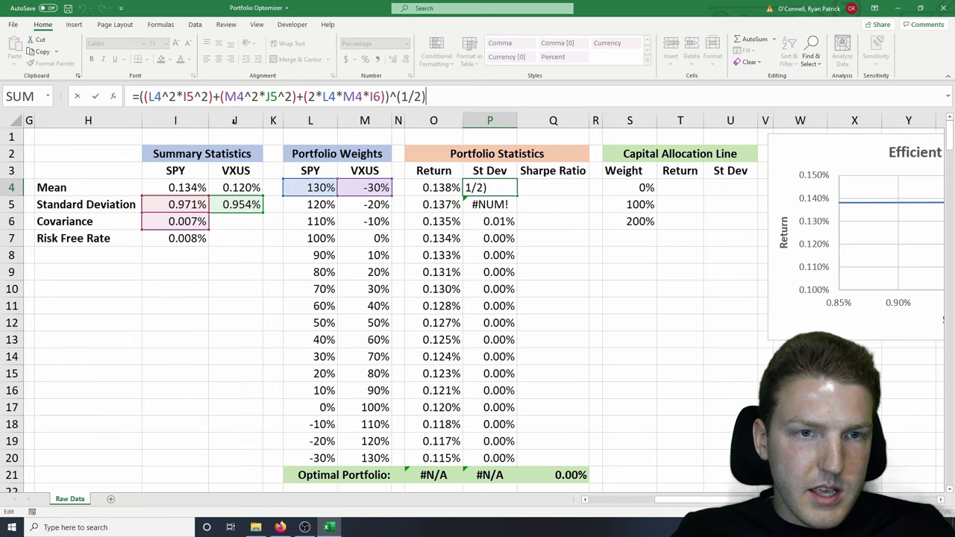
left_click(186, 96)
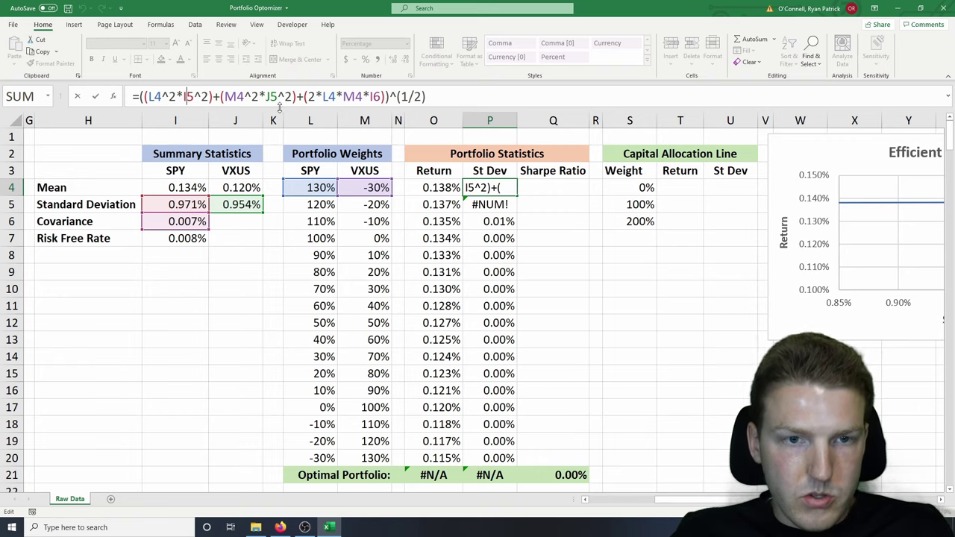
key("F4")
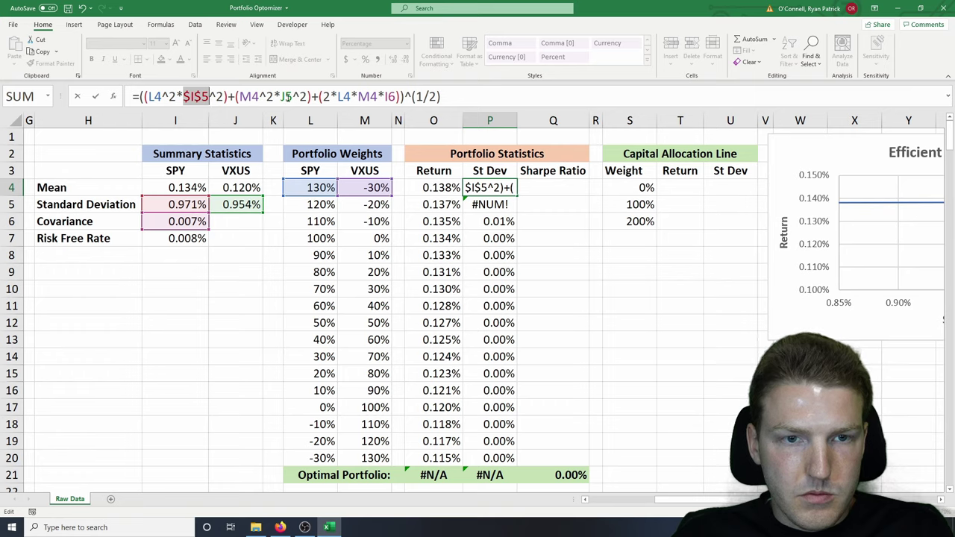
left_click(286, 96)
key("F4")
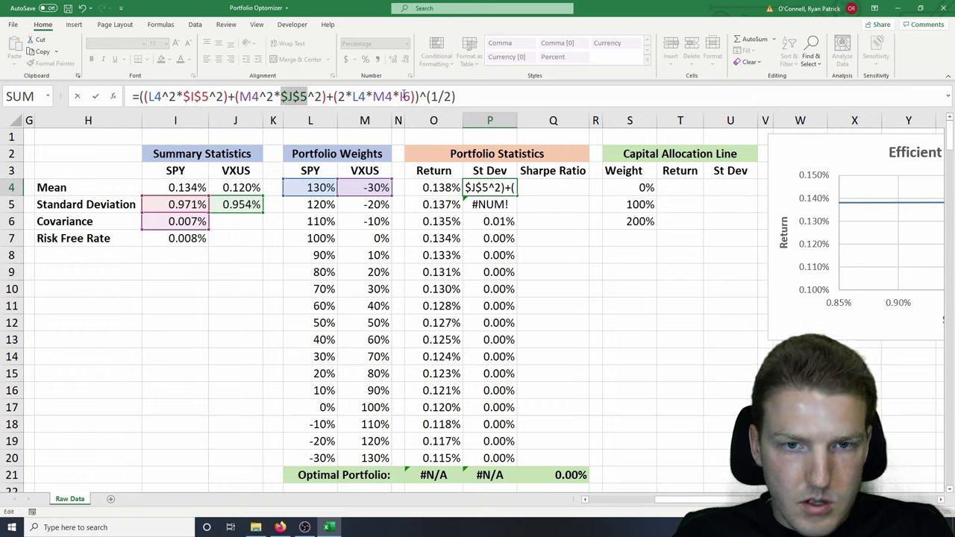
left_click(406, 97)
key("F4")
key("Return")
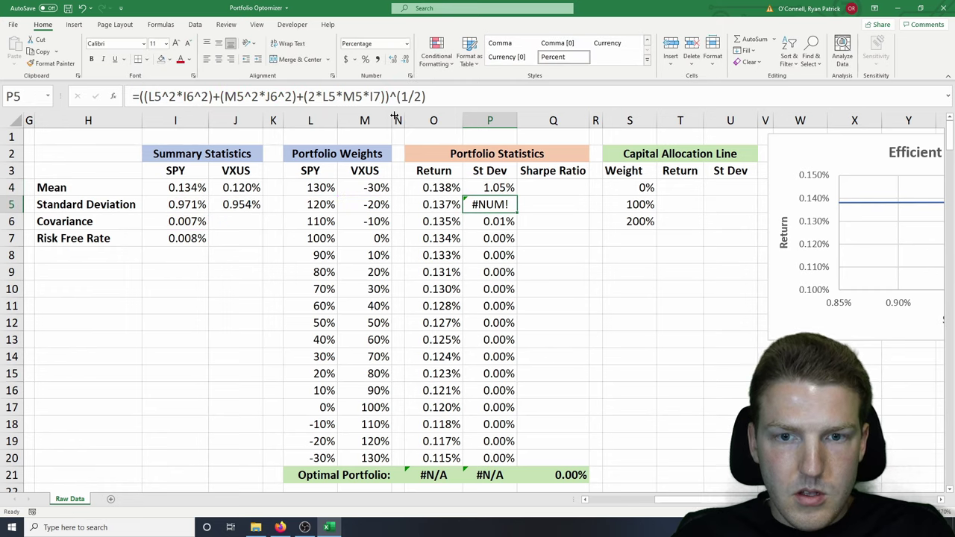
- Copy the corrected standard deviation formula from P4 down through P20
left_click(508, 187)
left_click(519, 197)
left_click(514, 193)
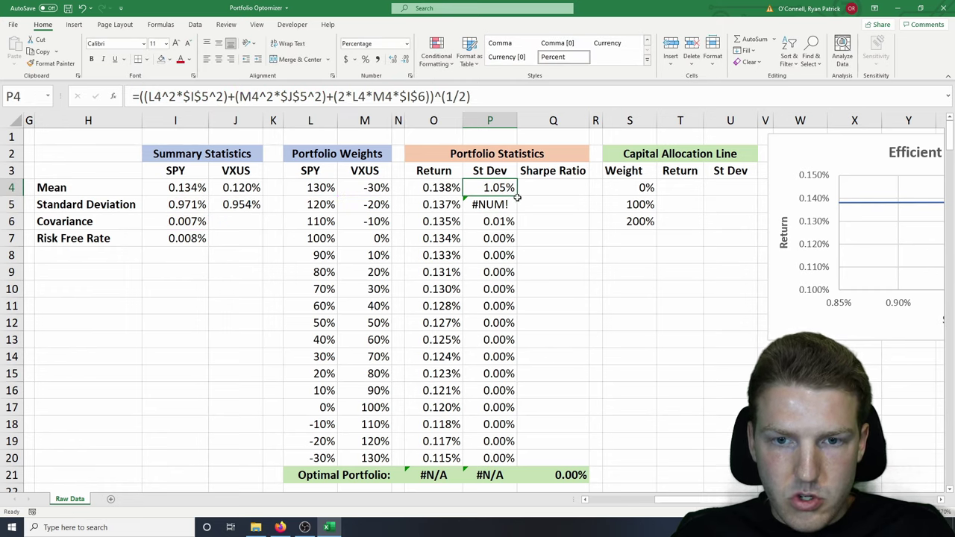
left_click_drag(518, 194, 528, 458)
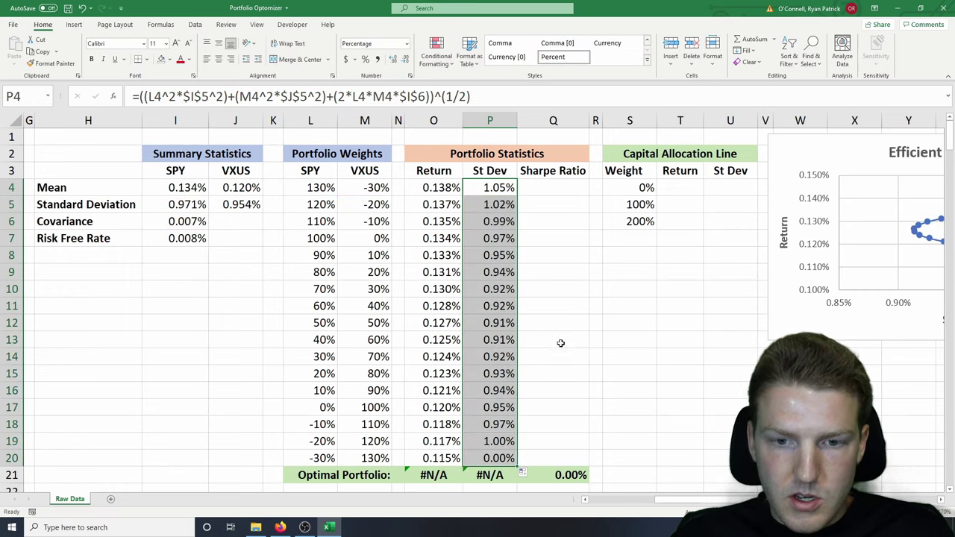
left_click(559, 341)
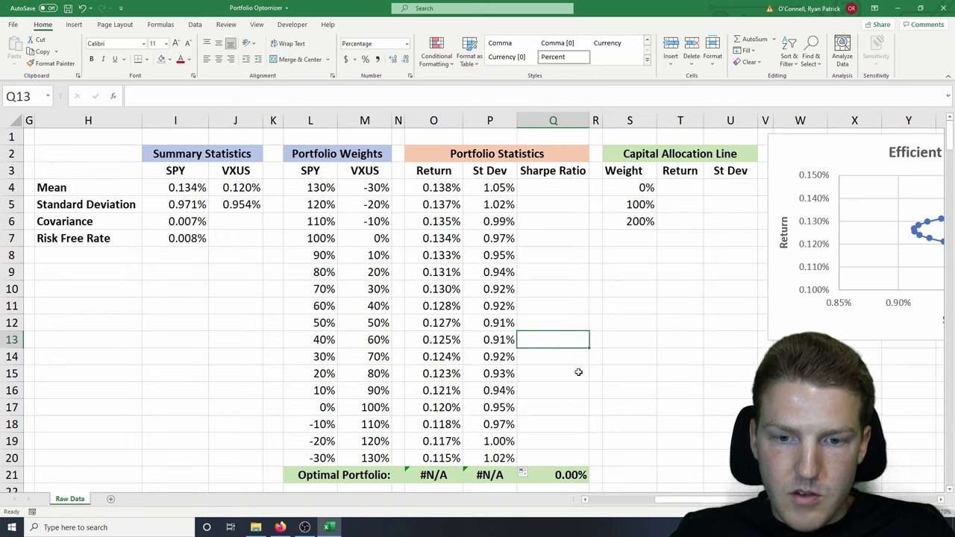
- Remove the existing data series from the Efficient Frontier chart
left_click(540, 186)
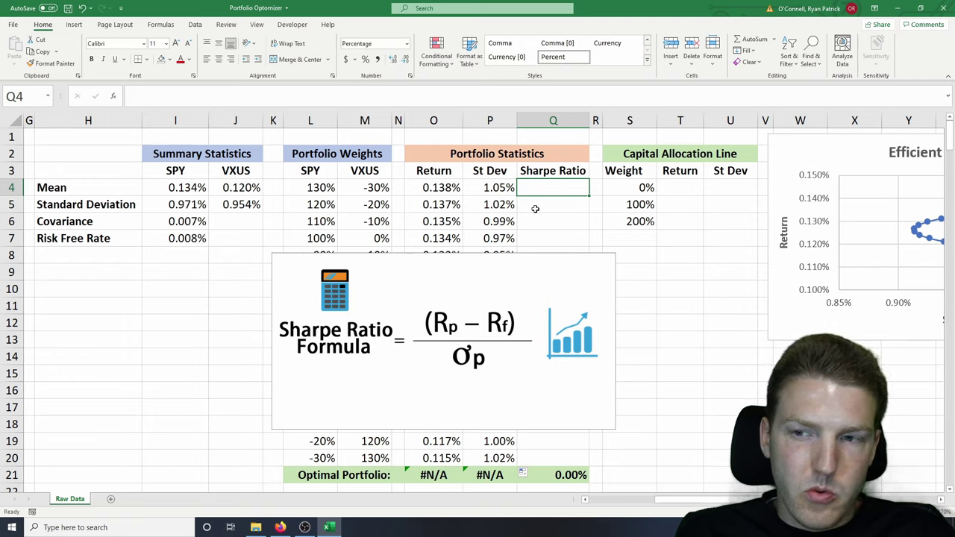
right_click(789, 261)
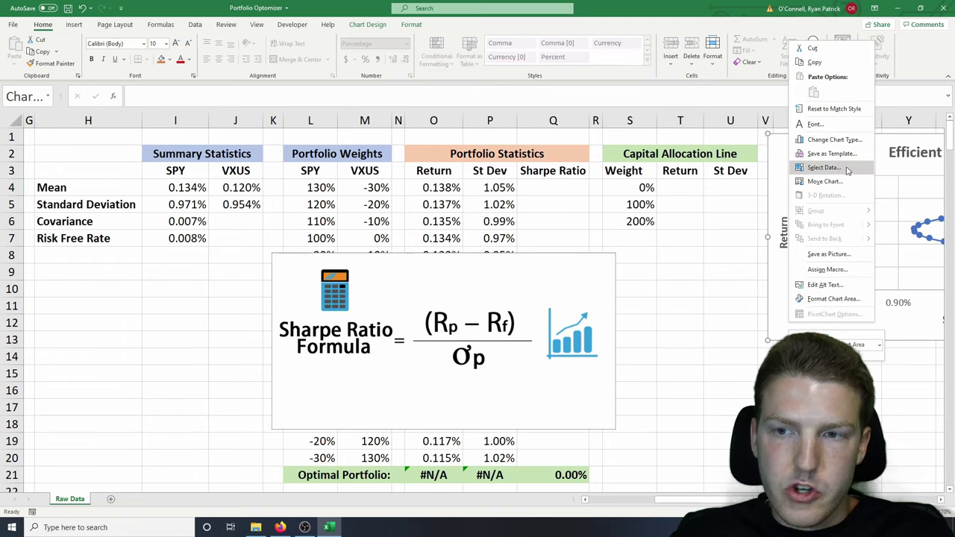
- Enter the Sharpe ratio formula =(O4-I7)/P4 in Q4, dividing the return above the risk-free rate by the standard deviation
left_click(553, 188)
type("=(")
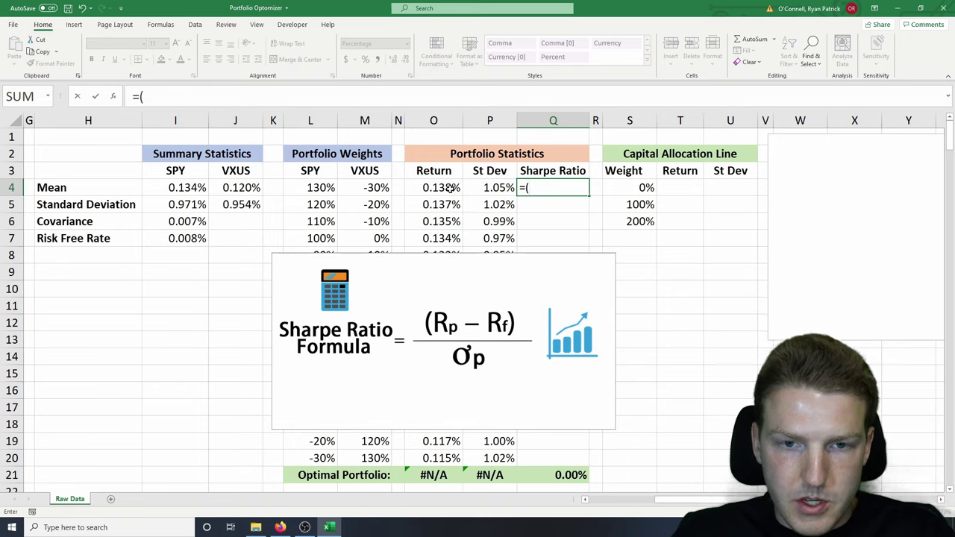
left_click(450, 189)
type("-")
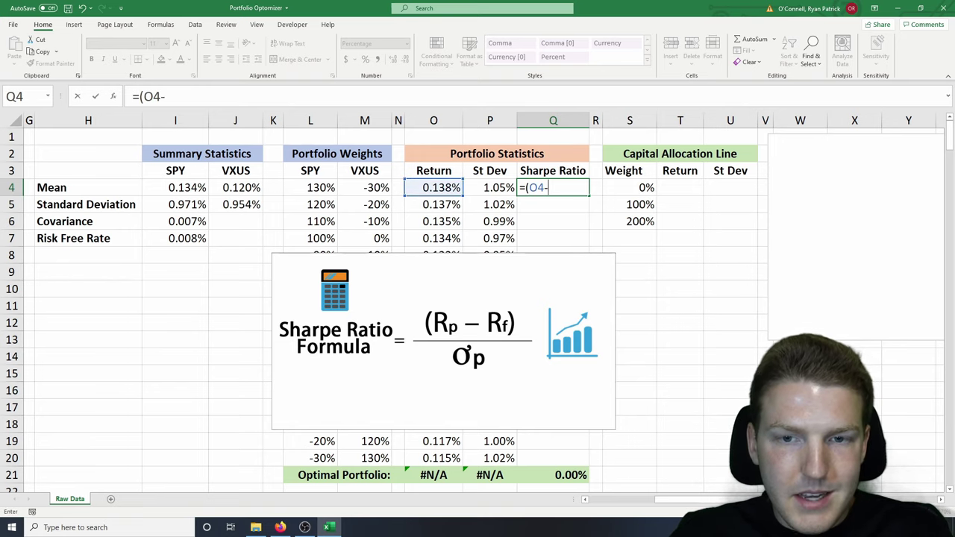
left_click_drag(709, 498, 665, 498)
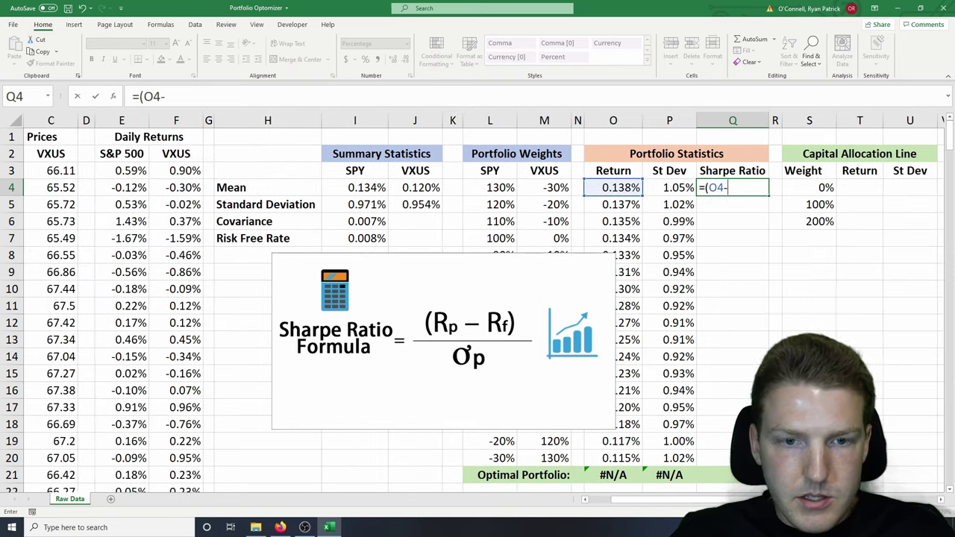
left_click(379, 238)
type(")/")
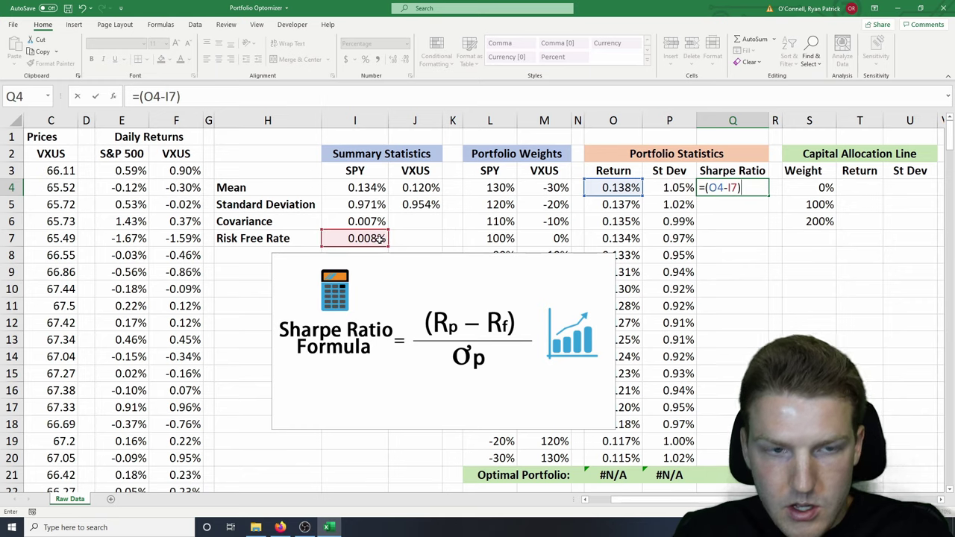
left_click(681, 187)
key("Return")
scroll(596, 224, "right", 4)
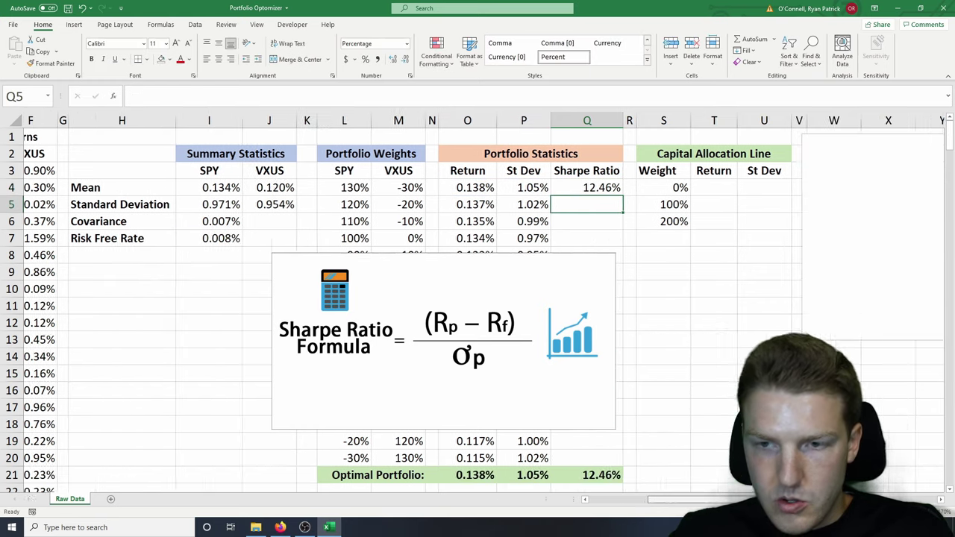
- Copy the Sharpe ratio formula from Q4 down through Q20 and check the optimal portfolio's return formula in O21
left_click(582, 190)
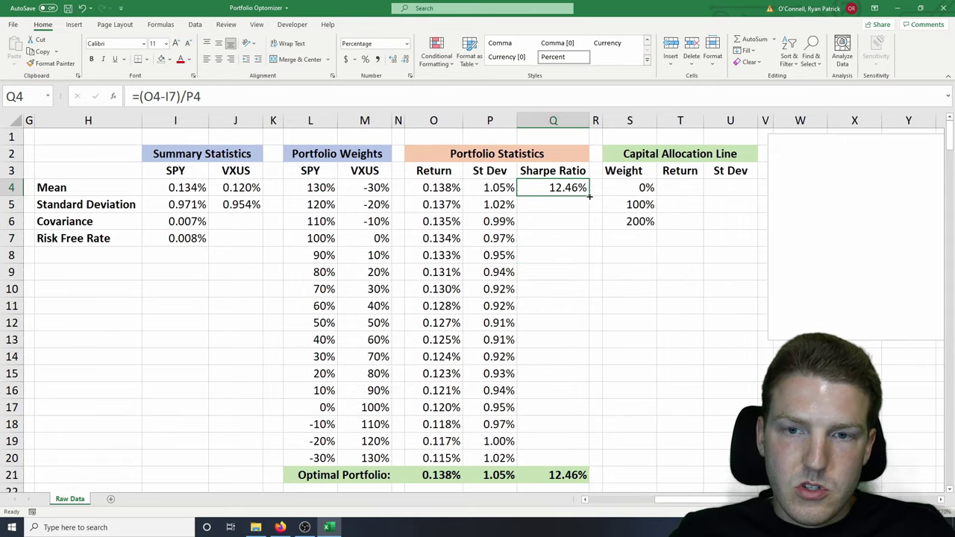
left_click_drag(590, 197, 597, 463)
left_click(645, 361)
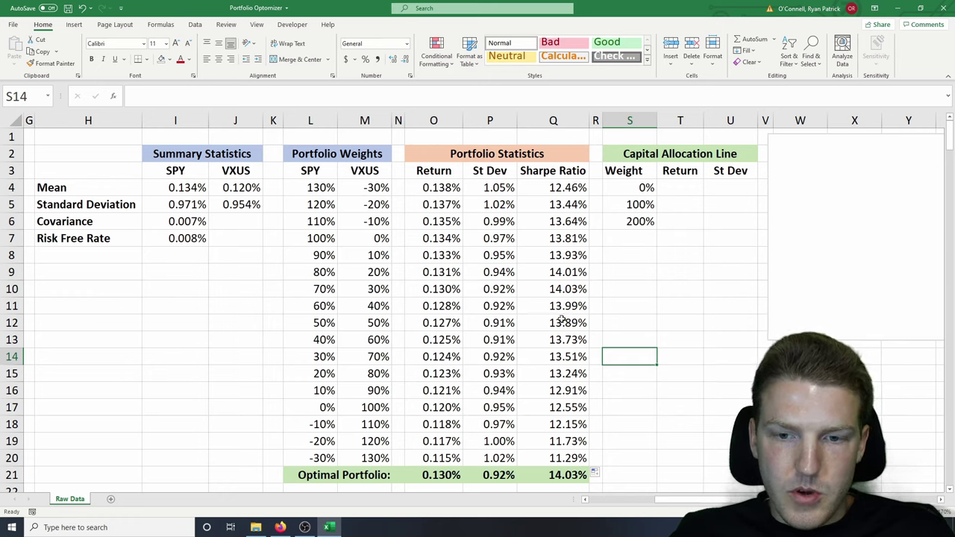
left_click(443, 476)
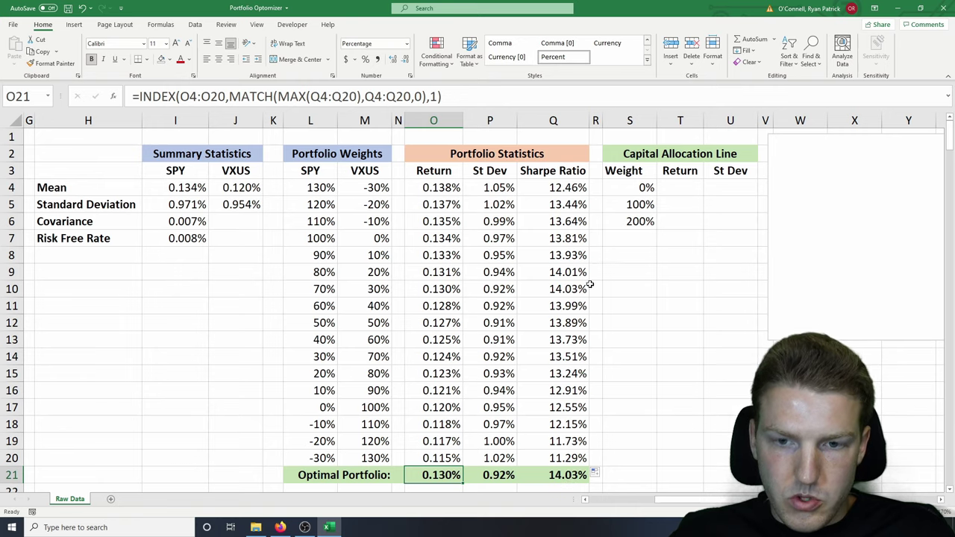
- Highlight the optimal portfolio's return, standard deviation and Sharpe ratio in O10:Q10 with a yellow fill
left_click(537, 289)
left_click_drag(537, 288, 429, 289)
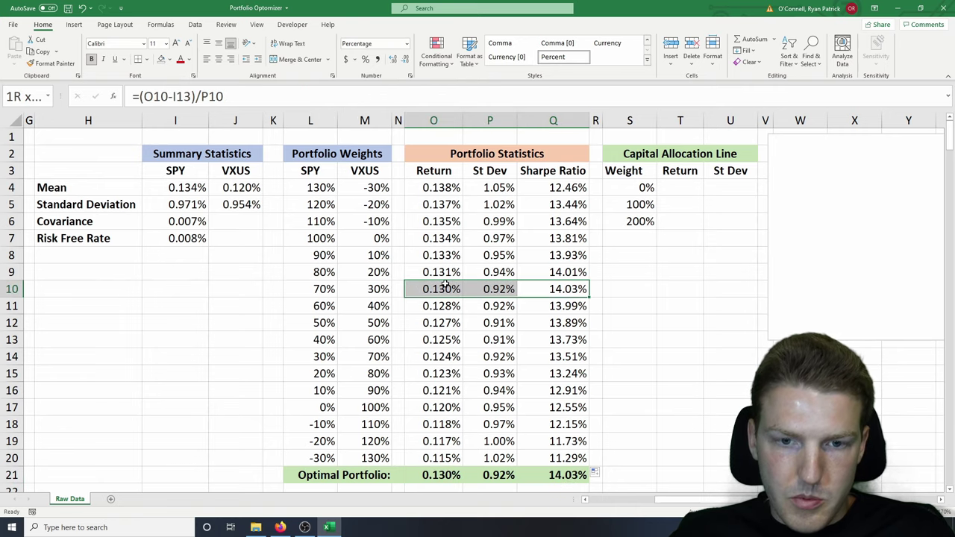
left_click(171, 60)
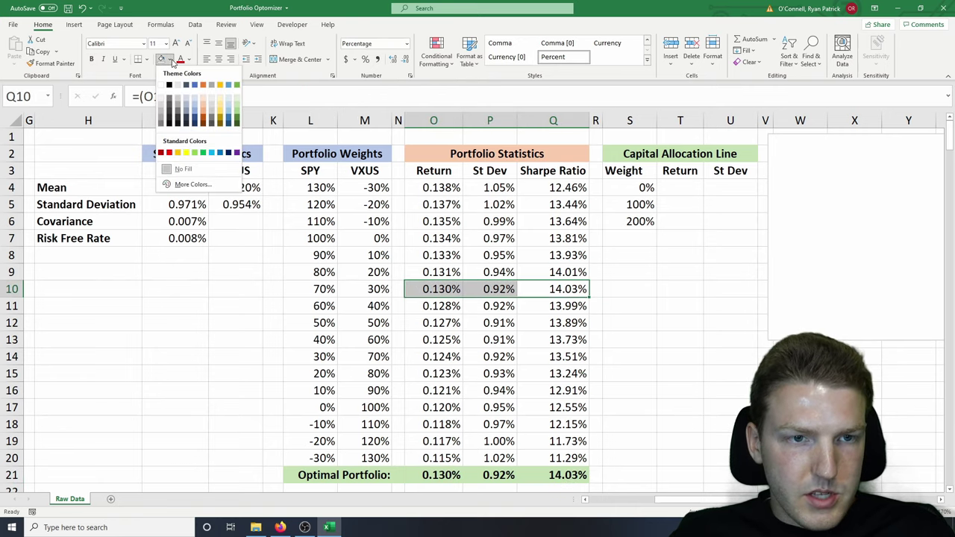
left_click(189, 154)
left_click(556, 238)
left_click(706, 339)
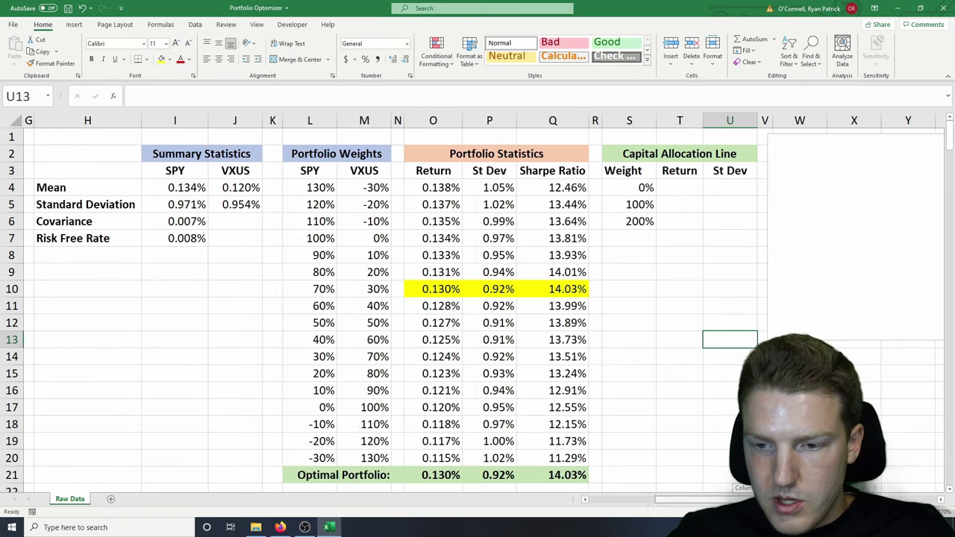
- Look up the Scatter with Smooth Lines and Markers type among the scatter chart options
scroll(582, 343, "right", 4)
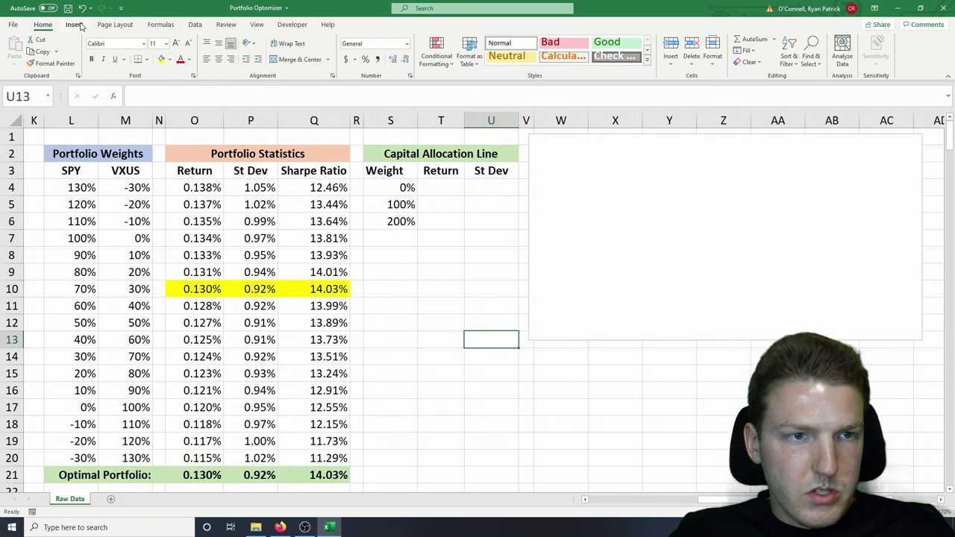
left_click(73, 25)
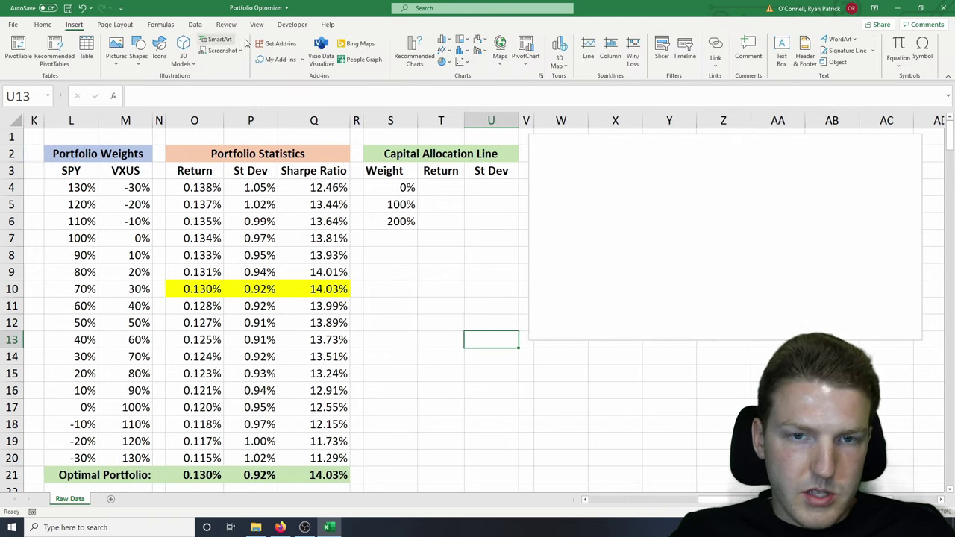
left_click(461, 62)
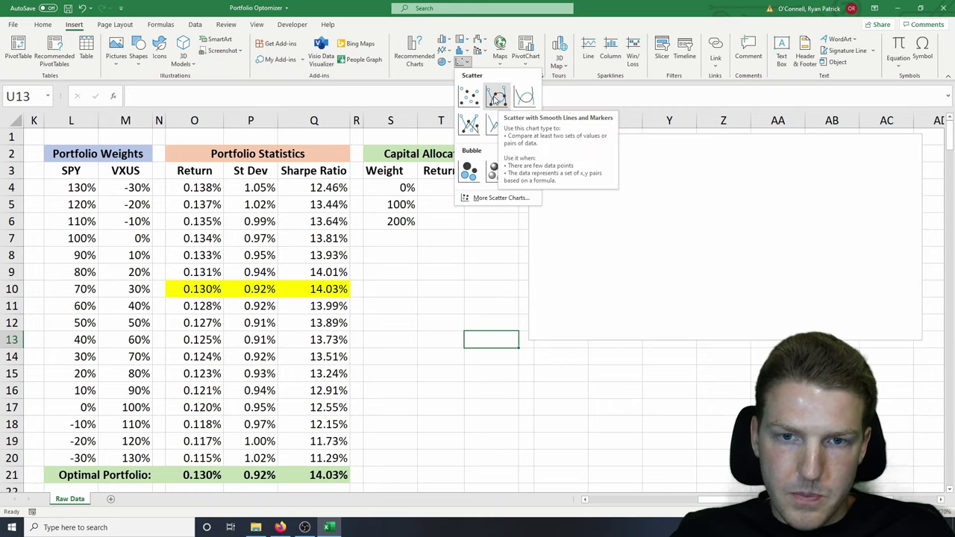
left_click(659, 207)
- Add a series to the blank chart with standard deviations P4:P20 as X values and returns O4:O20 as Y values
left_click(647, 206)
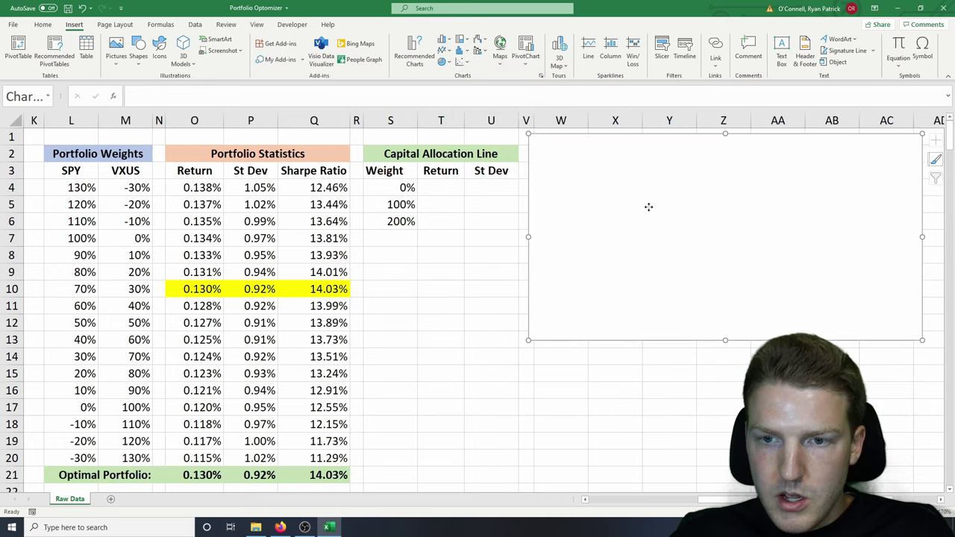
right_click(648, 208)
left_click(690, 334)
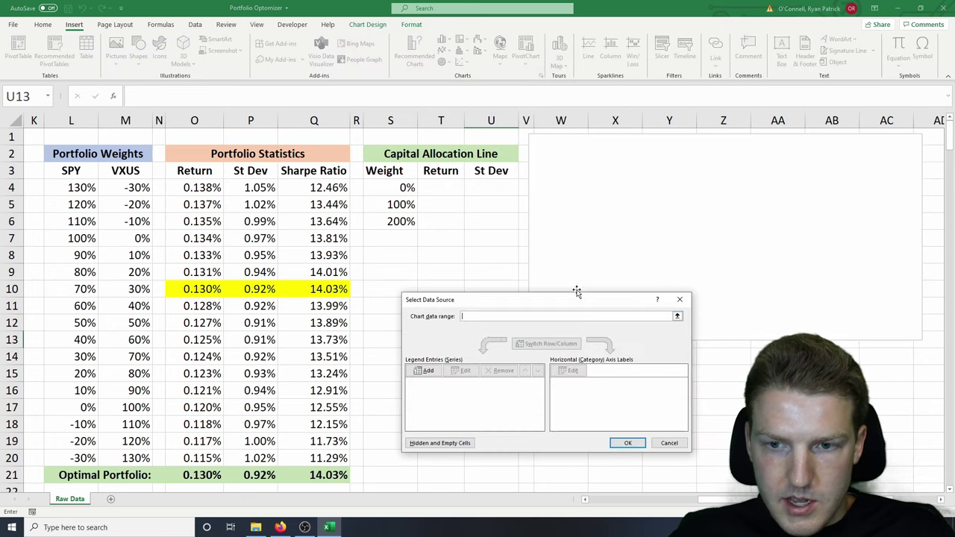
left_click(427, 373)
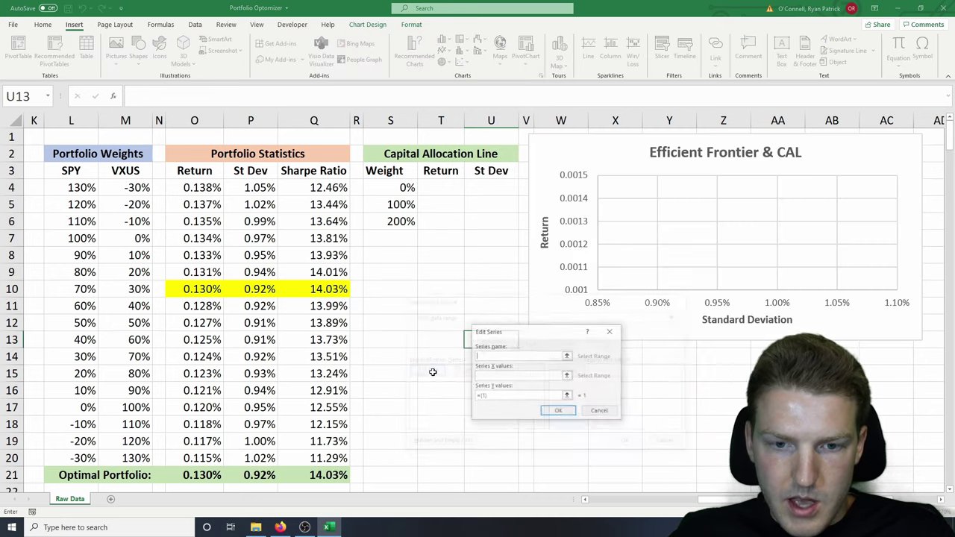
left_click(488, 376)
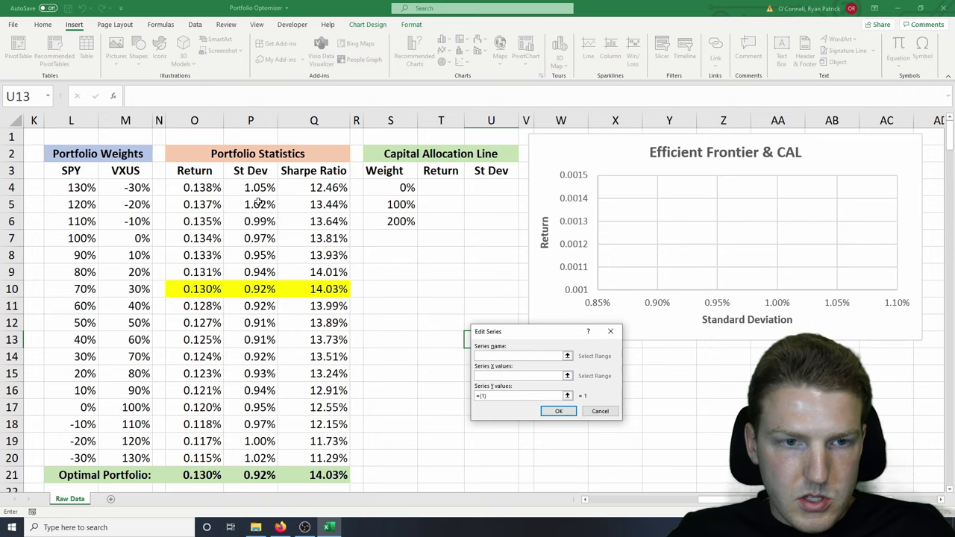
left_click_drag(257, 188, 271, 458)
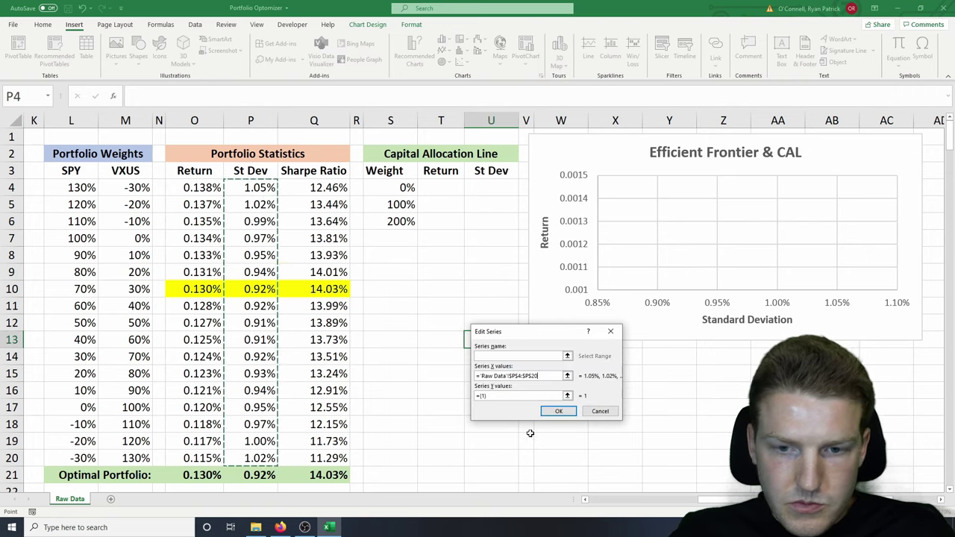
left_click(480, 395)
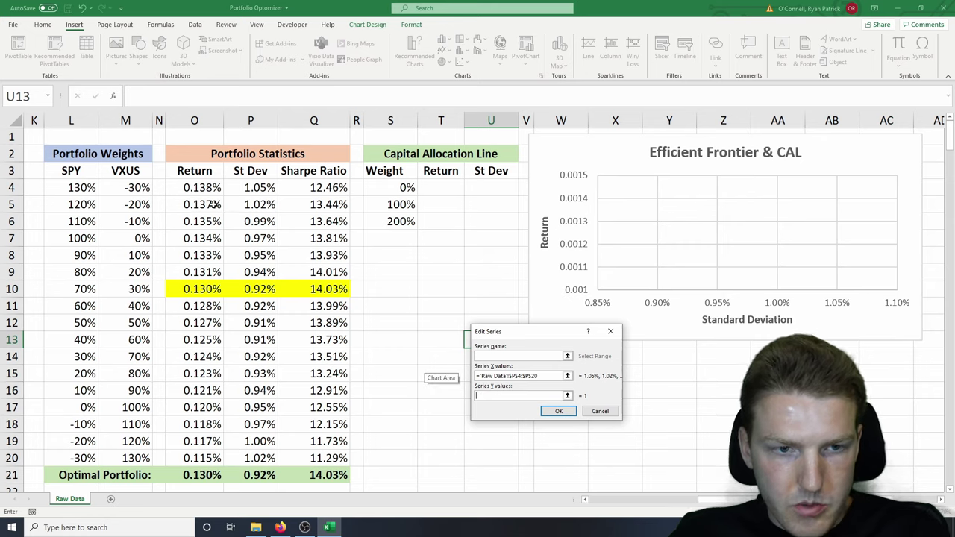
left_click_drag(202, 188, 207, 458)
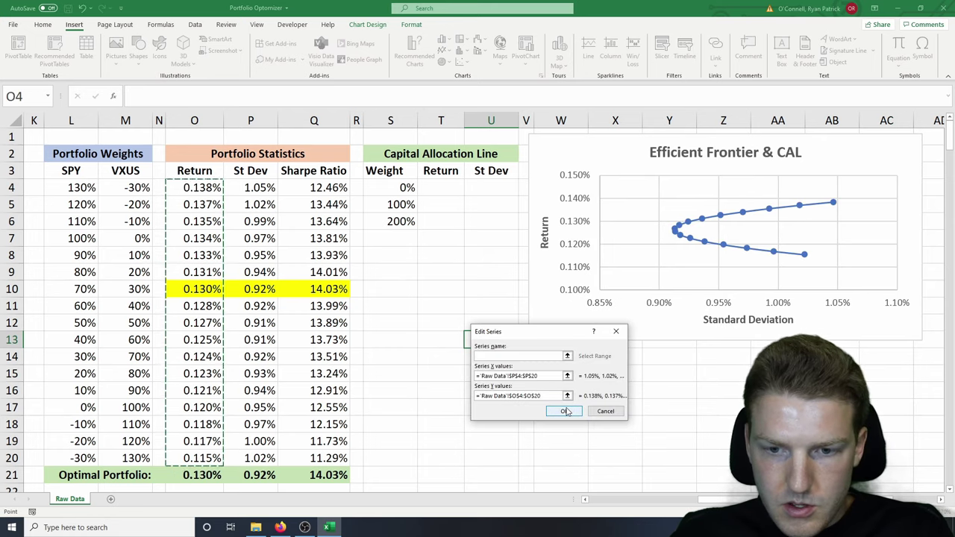
left_click(564, 411)
left_click(627, 443)
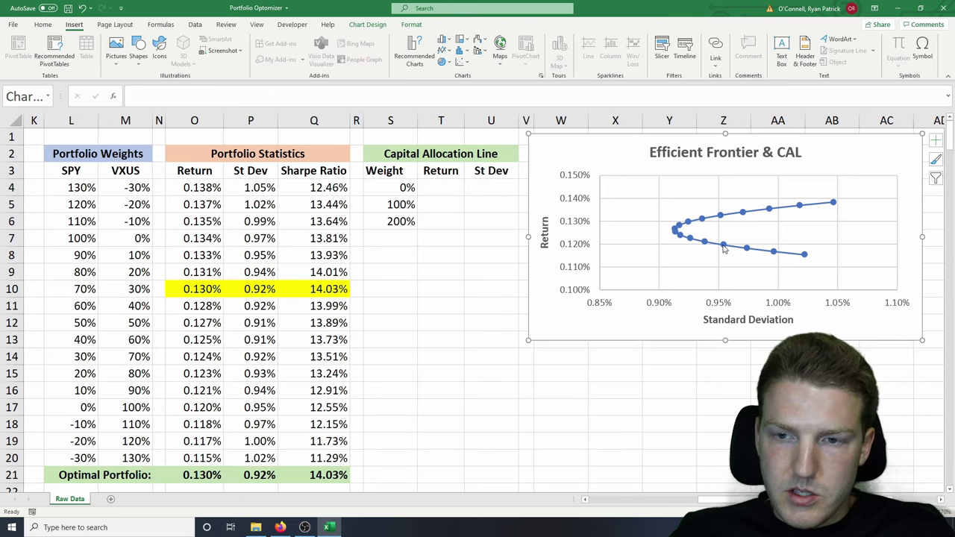
- Examine the plotted frontier and the first Return and Weight cells (T4 and S4) of the Capital Allocation Line table
mouse_move(722, 247)
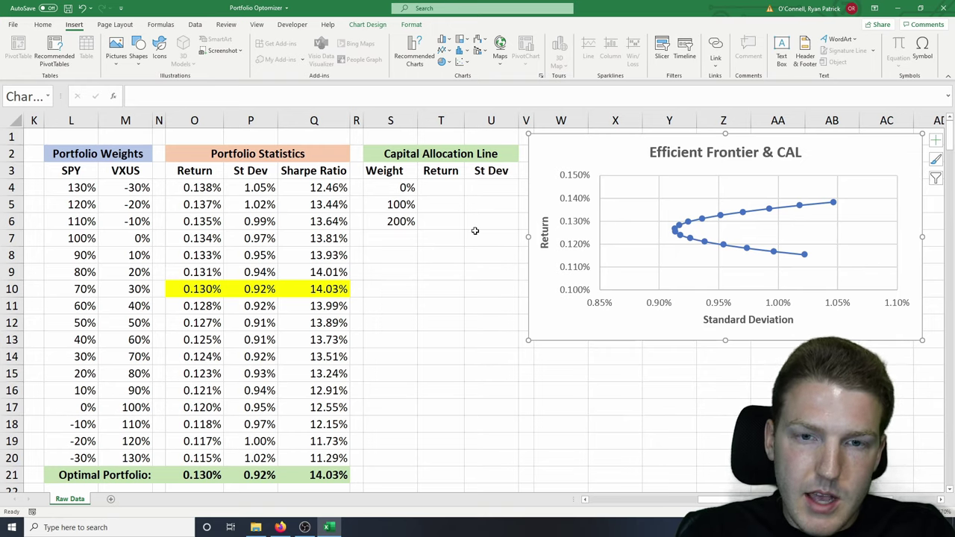
left_click(450, 186)
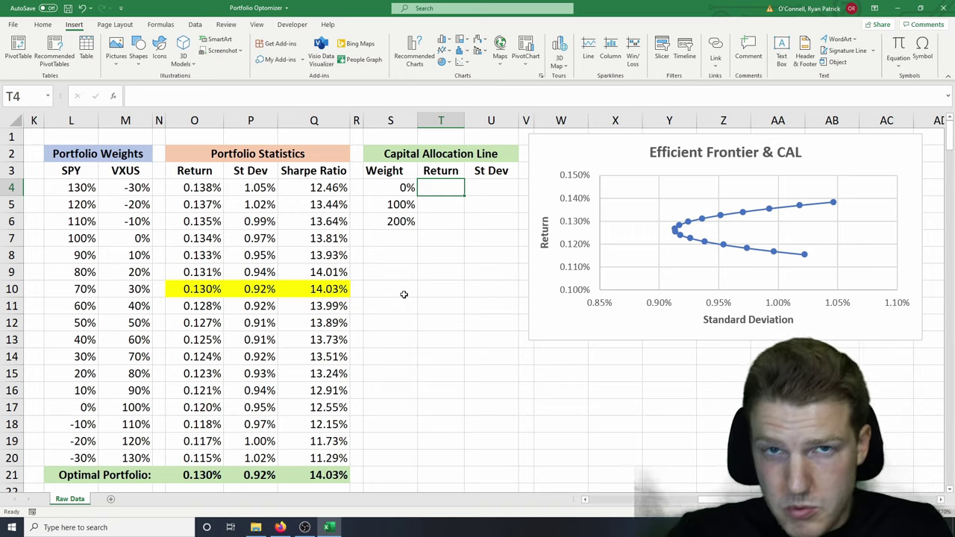
left_click(413, 185)
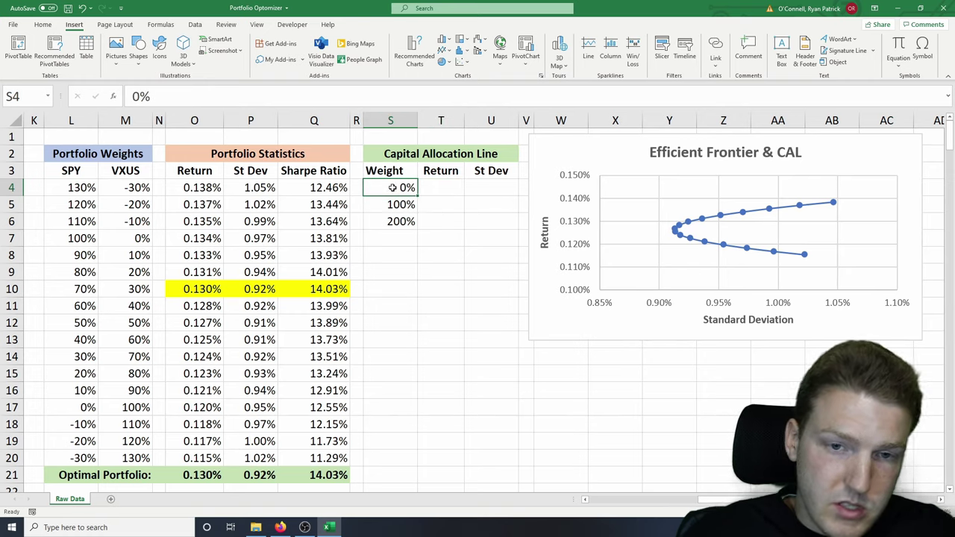
- Enter the first Capital Allocation Line return in T4 as =(S4*$O$21)+((1-S4)*I7), combining the optimal portfolio's return with the risk-free rate
left_click(444, 186)
type("=(")
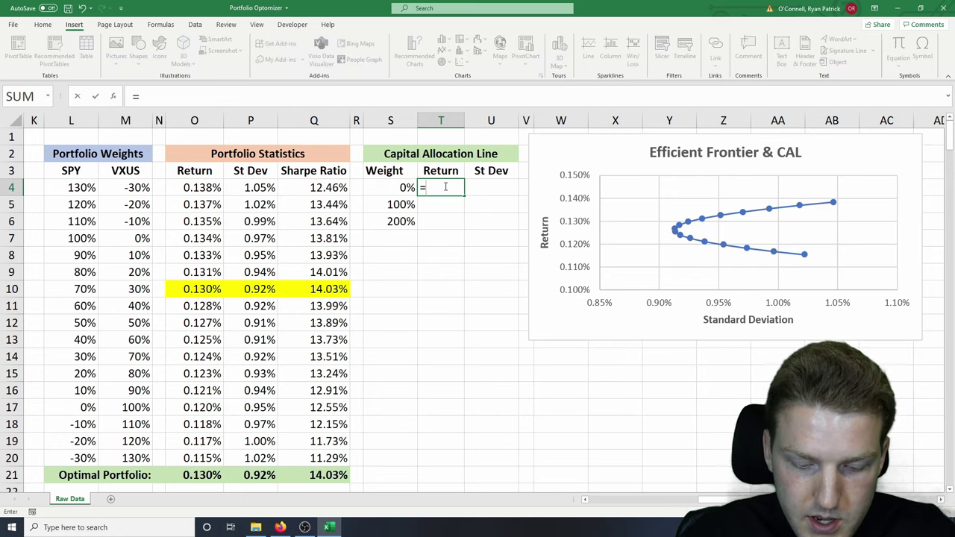
left_click(396, 190)
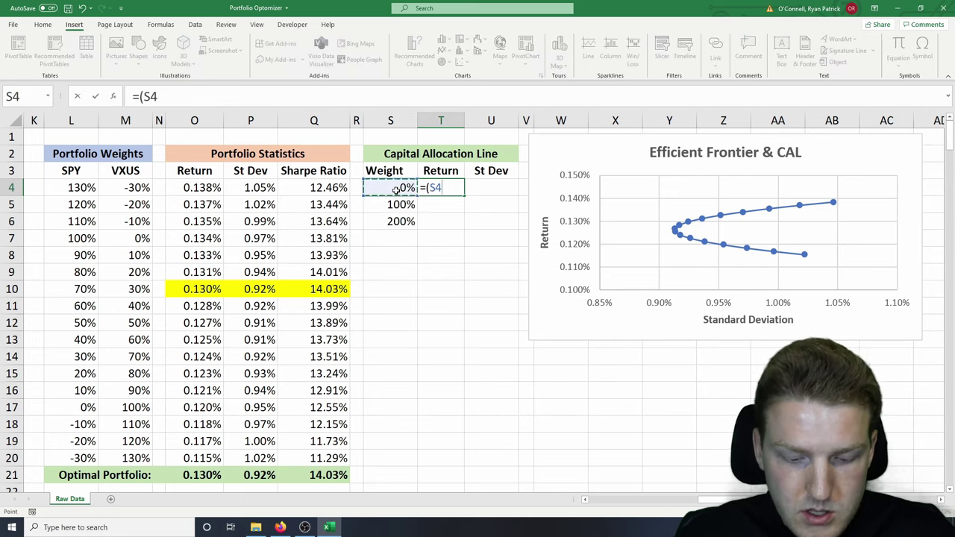
type("*")
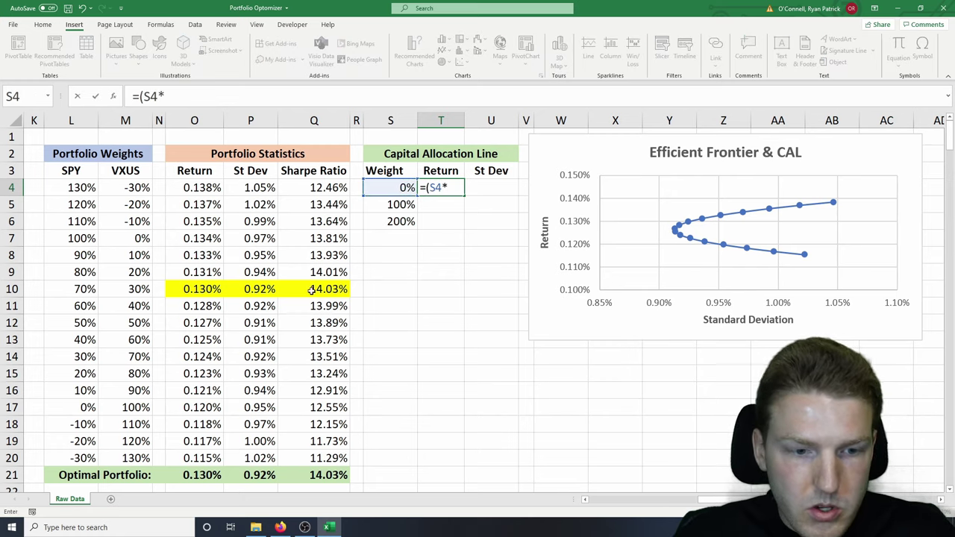
left_click(203, 473)
key("F4")
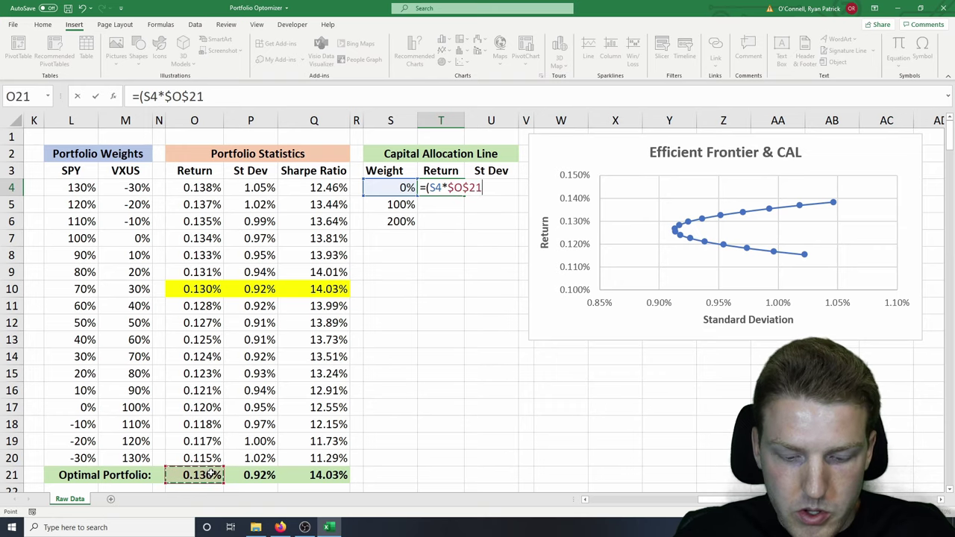
type(")+(")
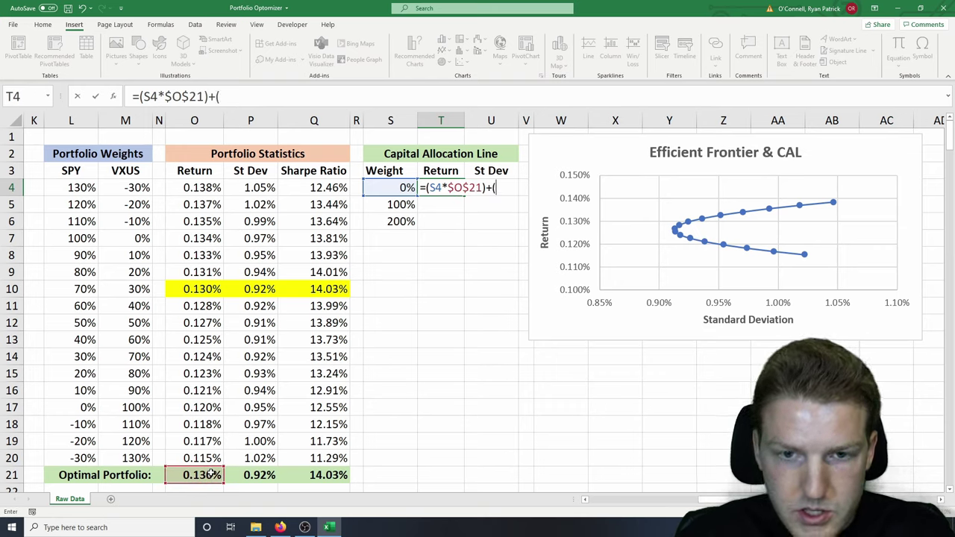
type("(")
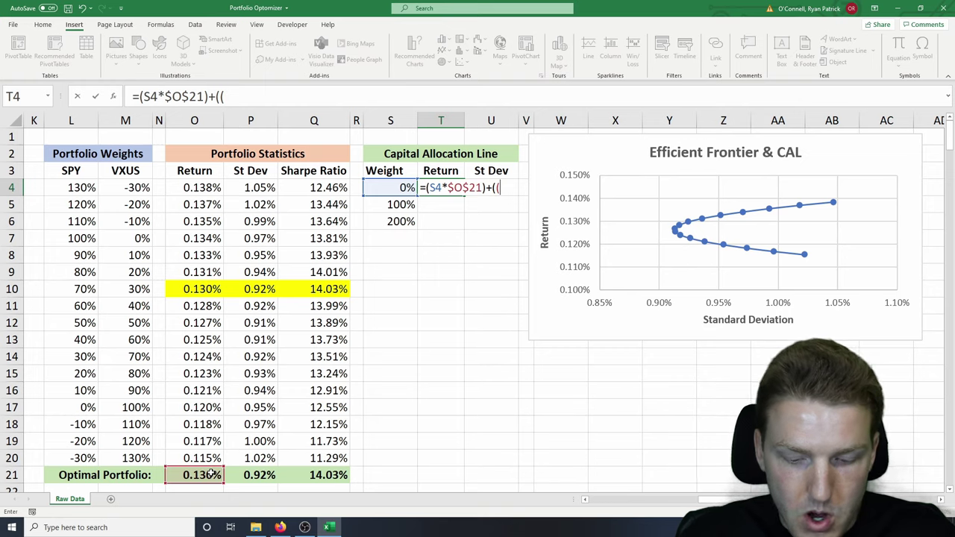
type("1")
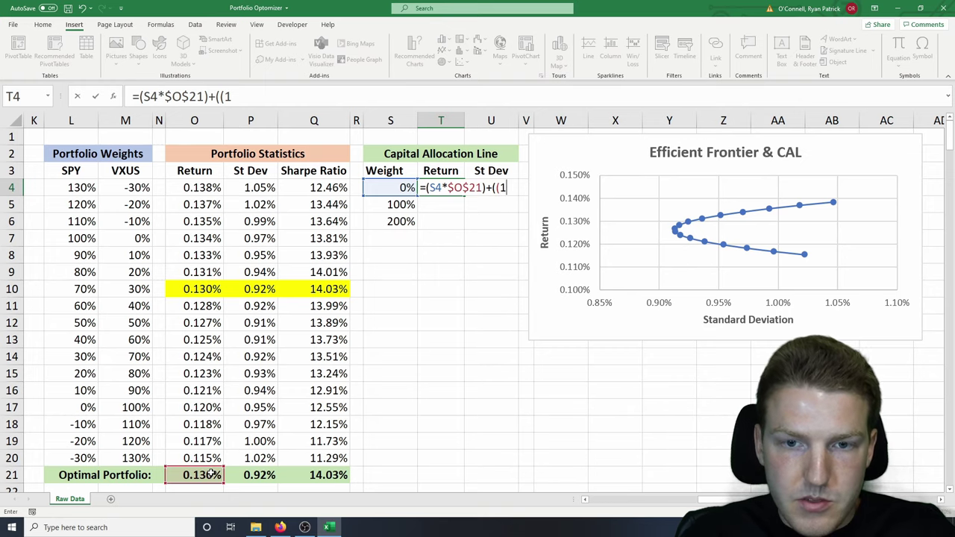
type("-")
left_click(385, 190)
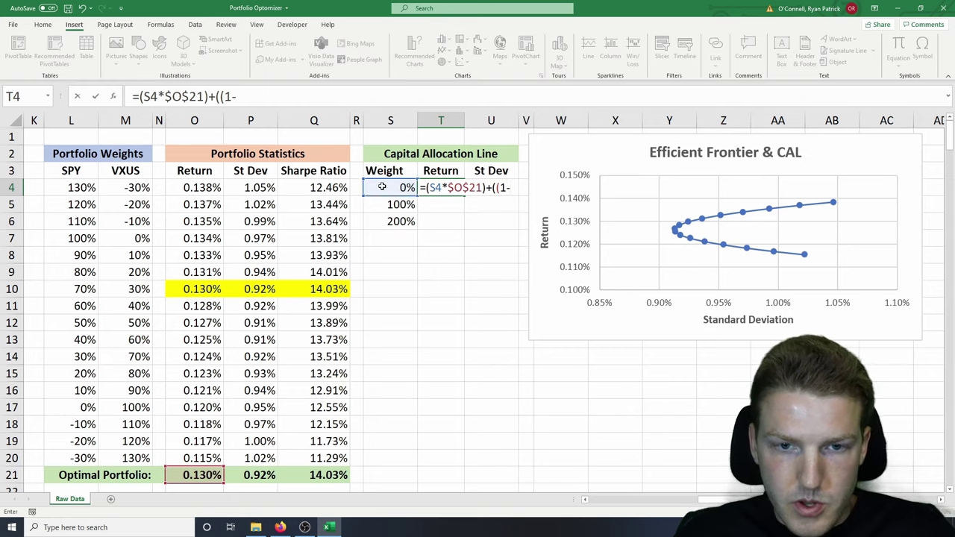
type(")*")
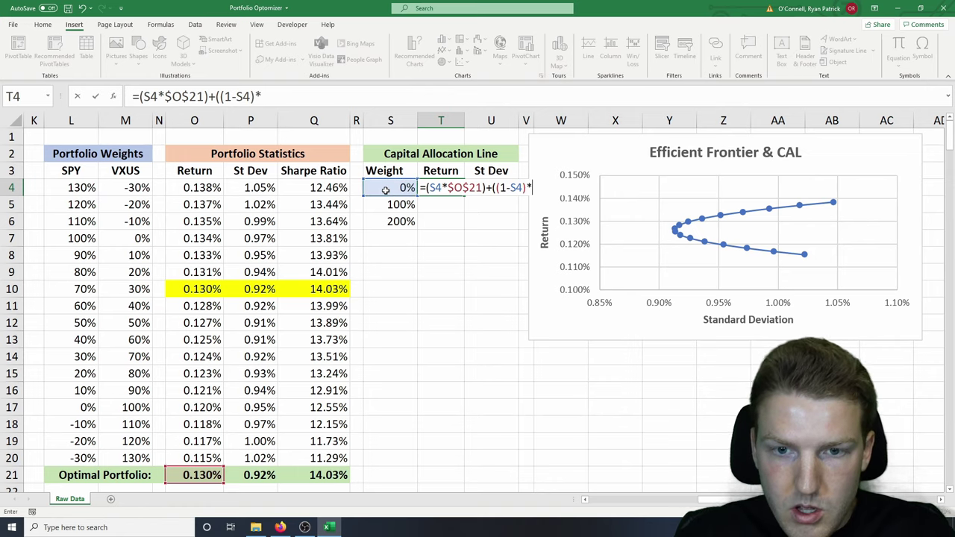
scroll(477, 299, "left", 5)
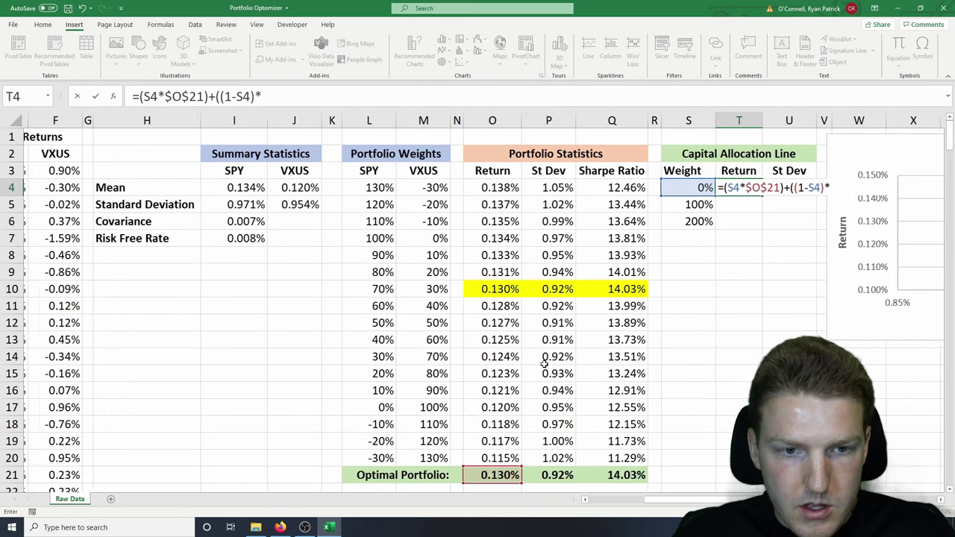
left_click(244, 239)
type(")")
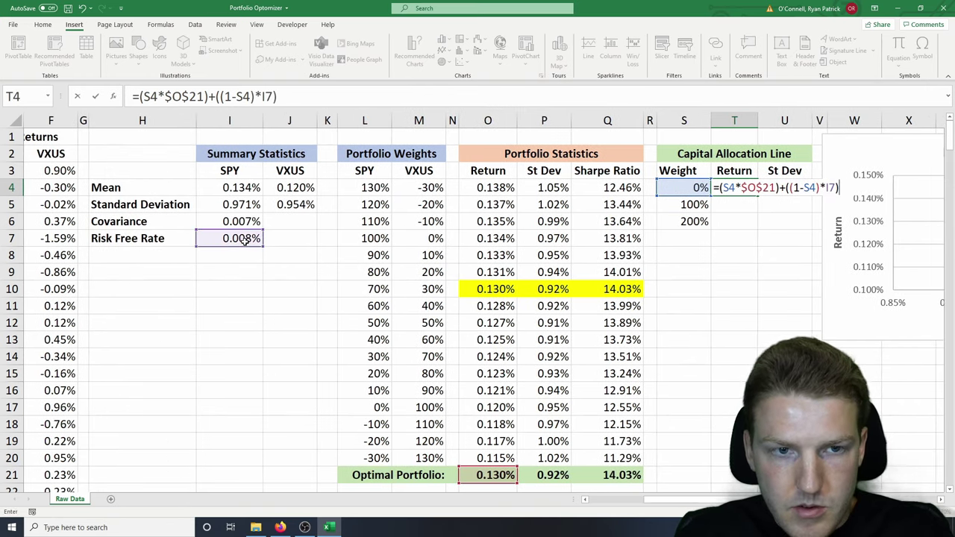
key("Return")
- Copy the T4 return formula down to T5:T6 for the 100% and 200% weights
scroll(477, 299, "right", 3)
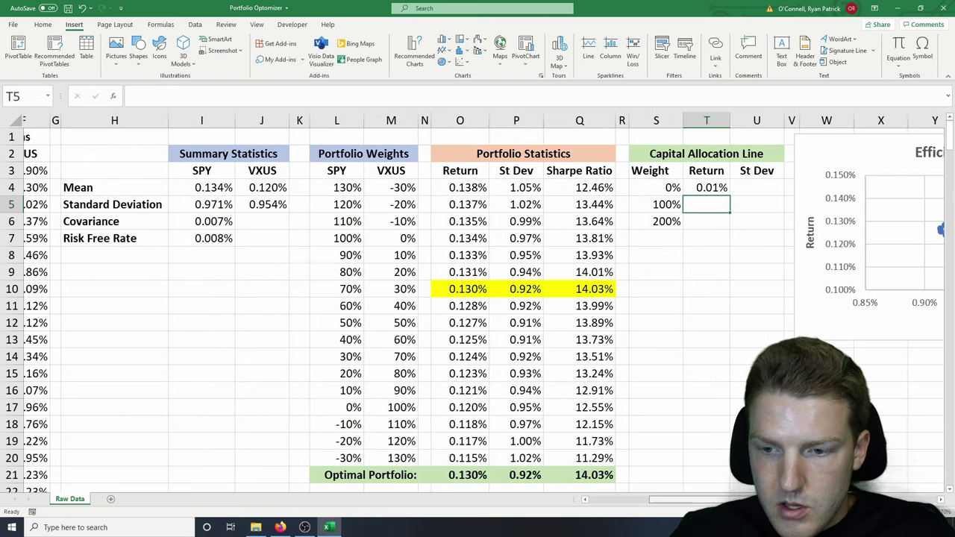
left_click(554, 188)
left_click_drag(588, 197, 590, 225)
left_click(560, 254)
left_click(526, 211)
left_click(514, 237)
left_click(524, 221)
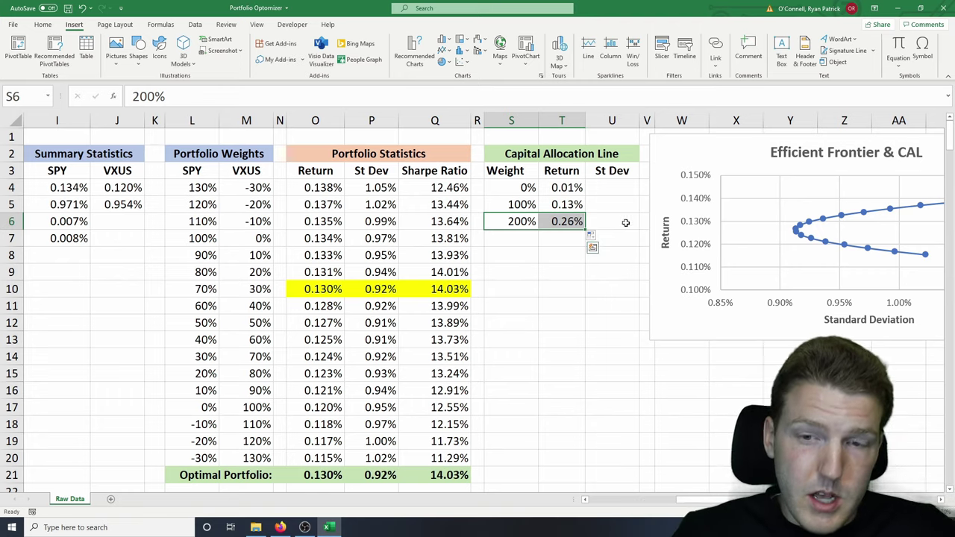
- Calculate the first Capital Allocation Line standard deviation in U4 as =(S4*$P$21), using the optimal portfolio's standard deviation
left_click(599, 192)
type("=(")
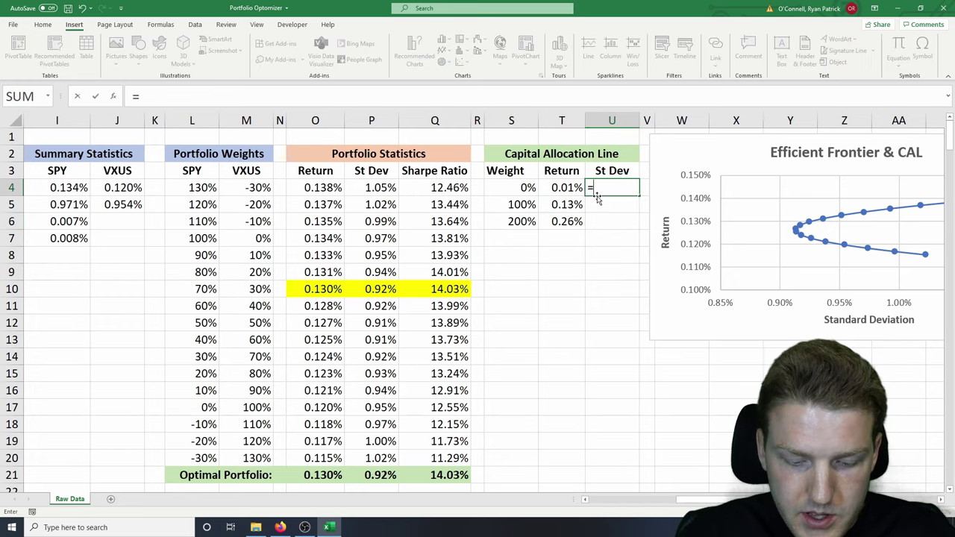
left_click(520, 188)
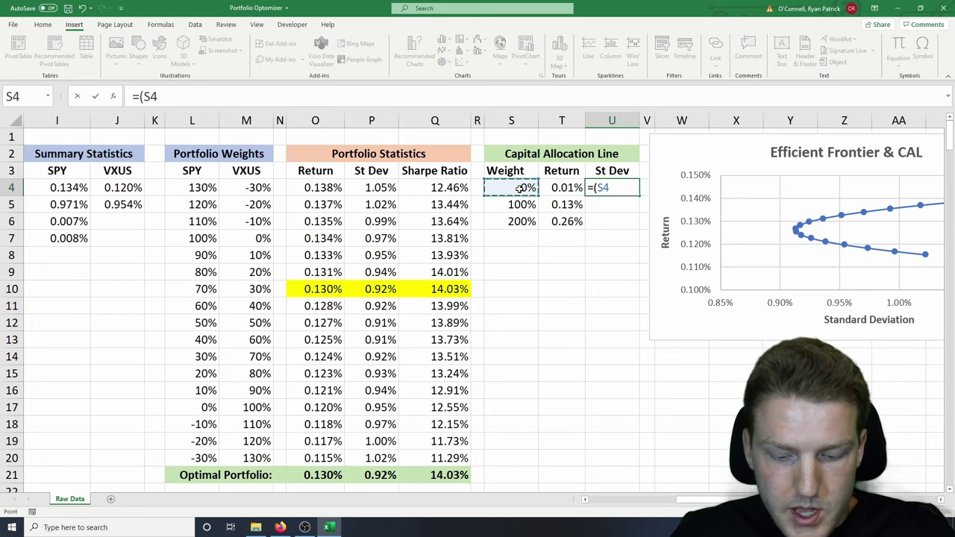
type("*")
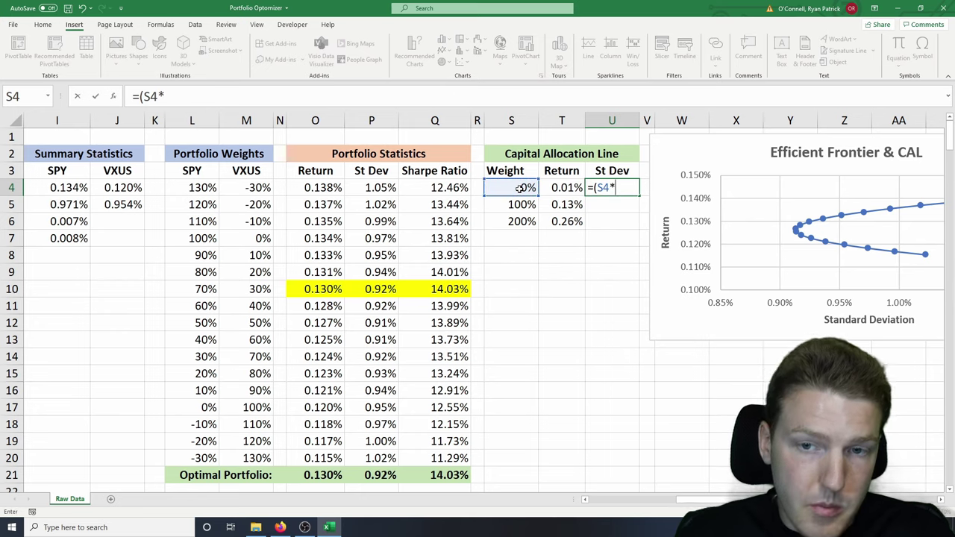
left_click(384, 473)
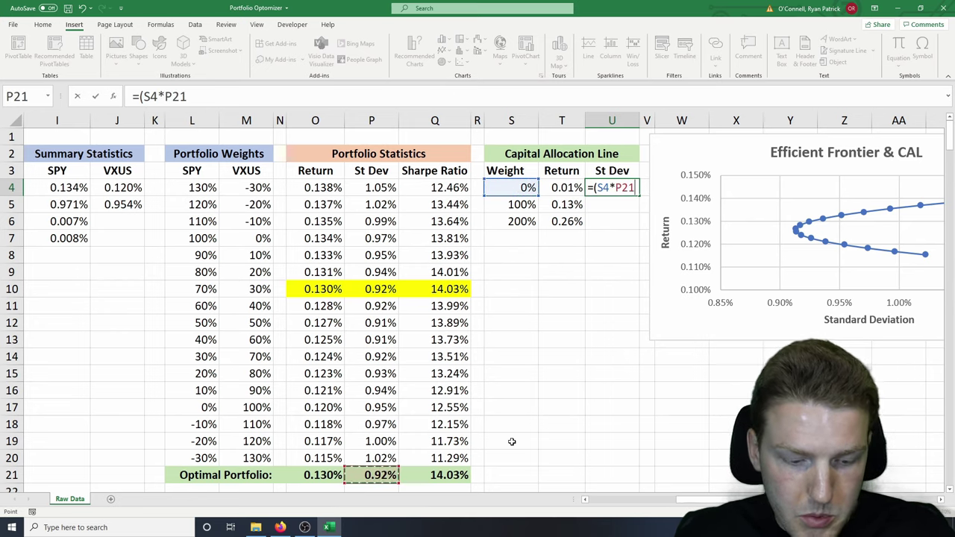
key("F4")
key("Return")
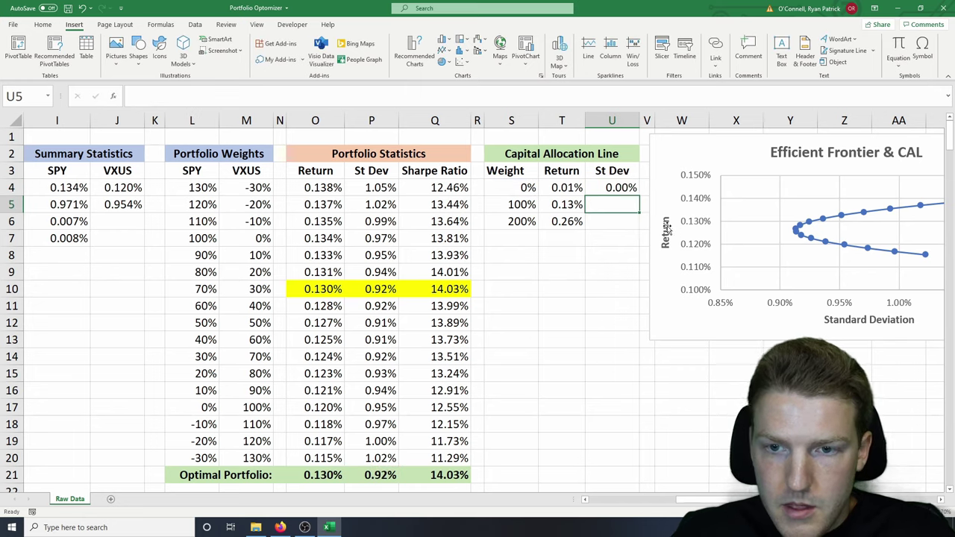
- Copy the U4 standard deviation formula into U5:U6
left_click(626, 188)
key("ctrl+c")
left_click_drag(620, 203, 612, 218)
key("Return")
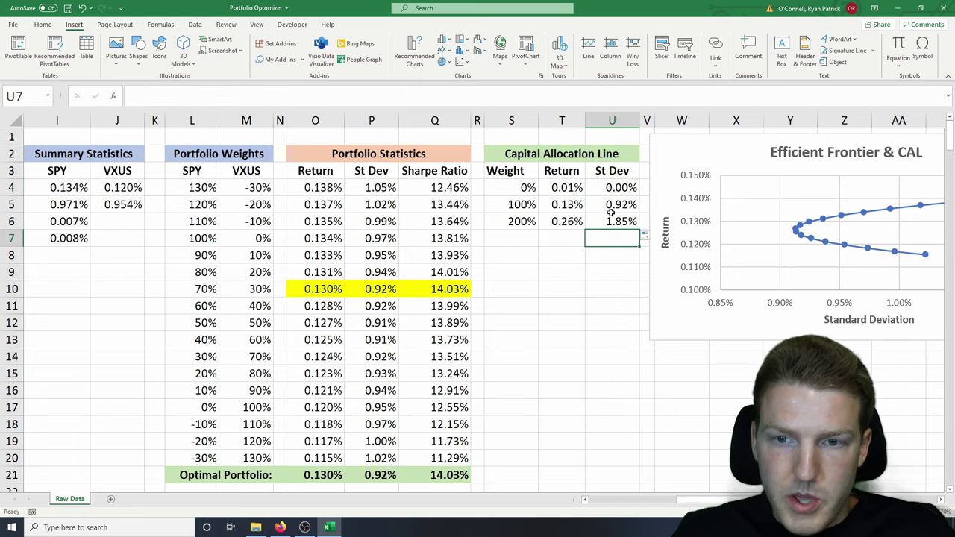
left_click(610, 188)
left_click(561, 341)
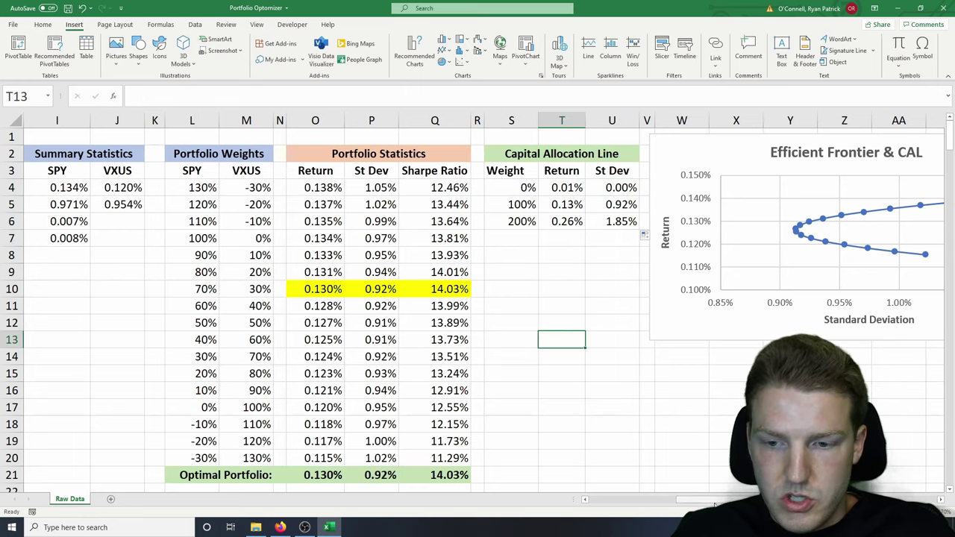
- Add the Capital Allocation Line series to the Efficient Frontier & CAL chart, with U4:U6 as X values and T4:T6 as Y values
scroll(714, 506, "right", 4)
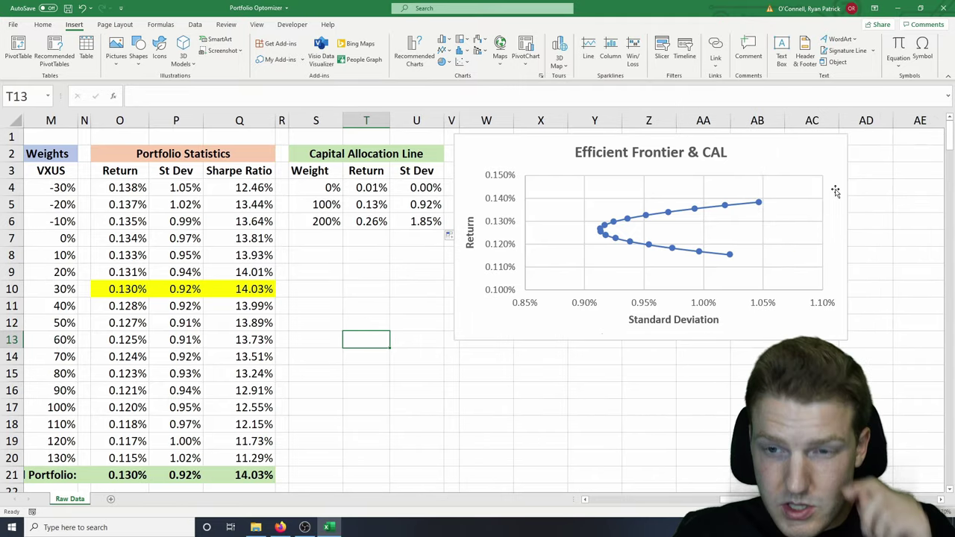
right_click(771, 159)
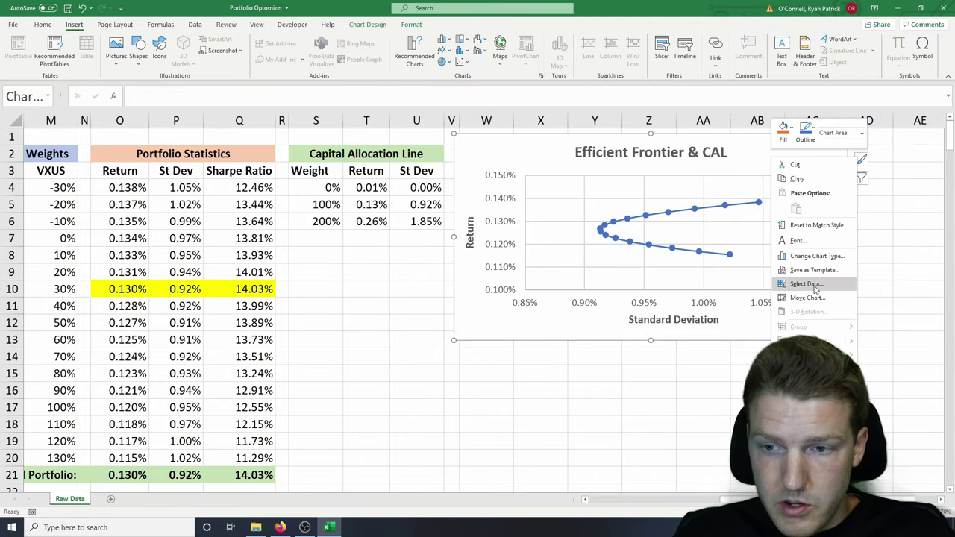
left_click(806, 284)
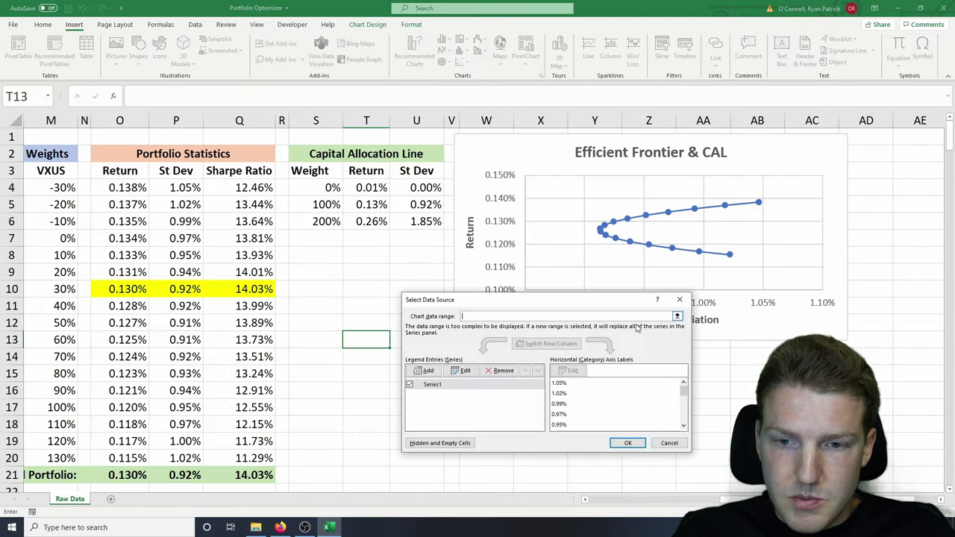
left_click(435, 373)
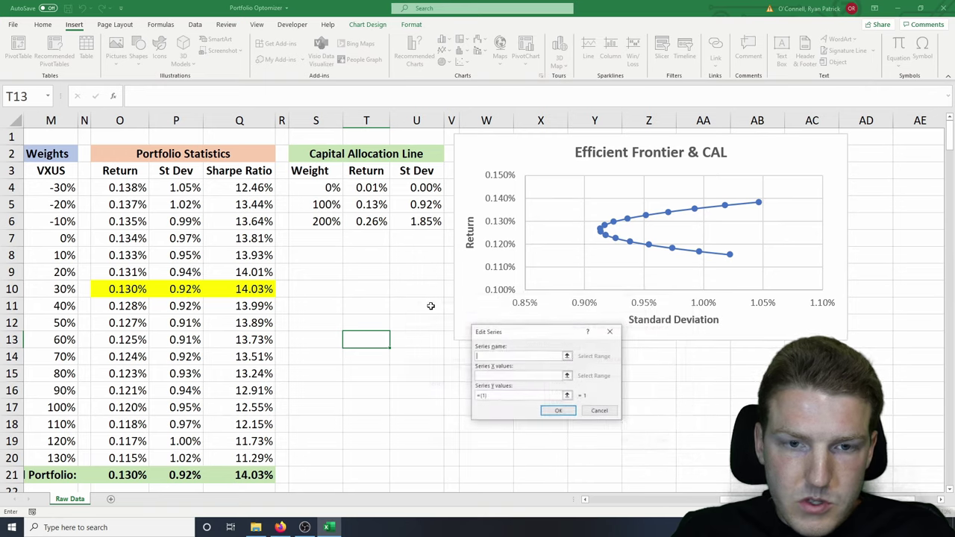
left_click(487, 376)
left_click_drag(424, 195, 426, 228)
left_click_drag(491, 395, 437, 390)
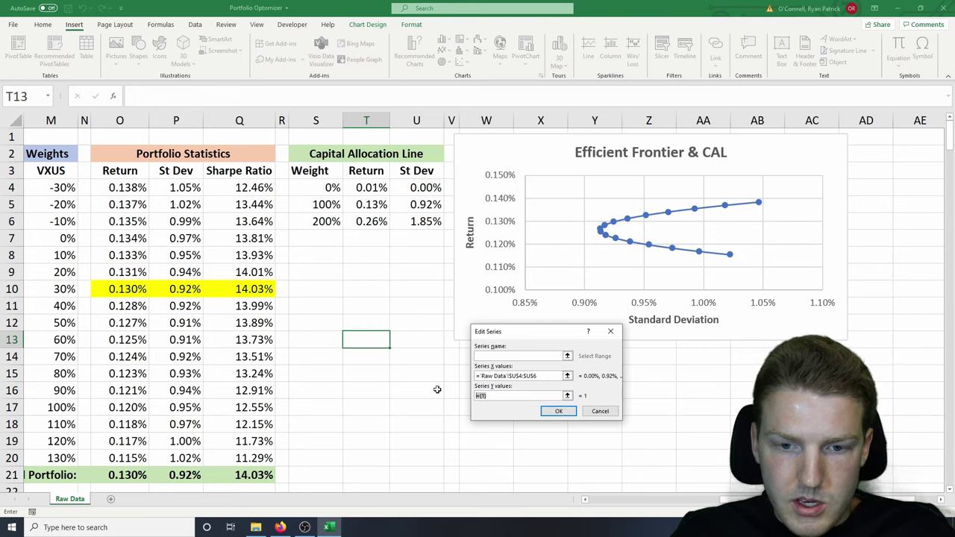
key("BackSpace")
left_click_drag(373, 188, 375, 222)
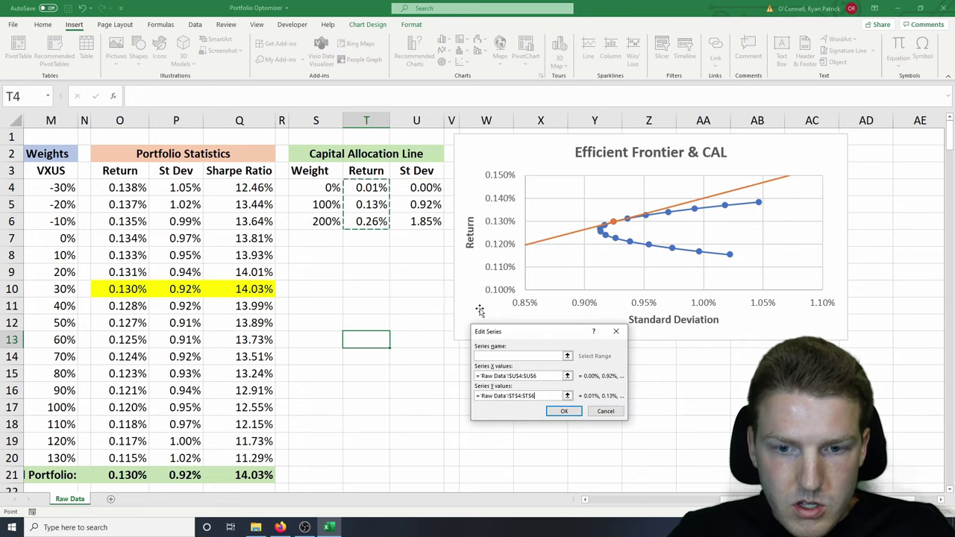
left_click(566, 411)
left_click(629, 445)
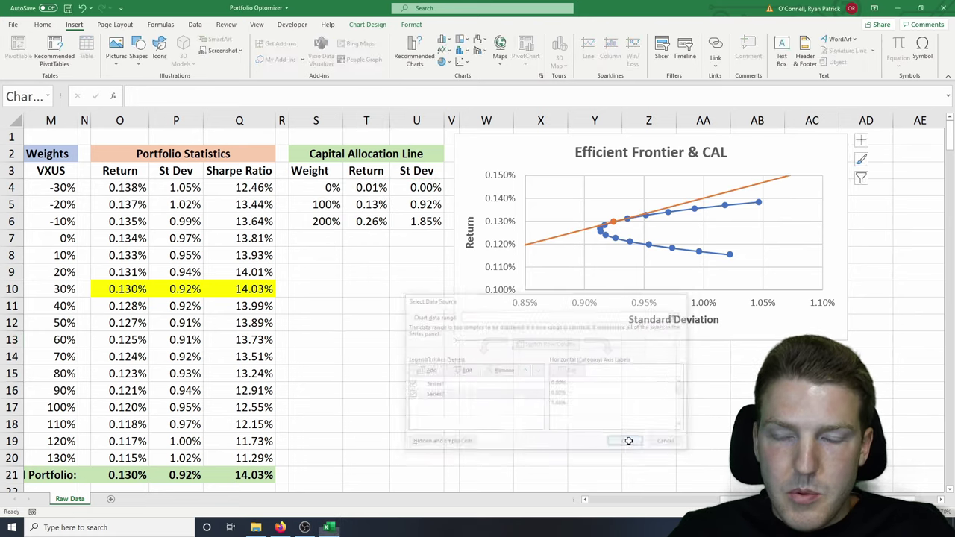
left_click(616, 417)
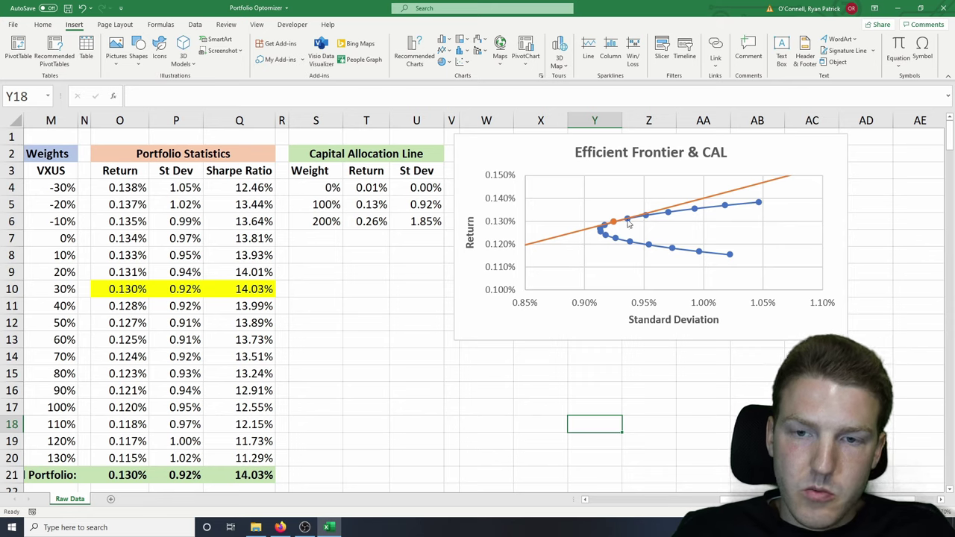
mouse_move(613, 224)
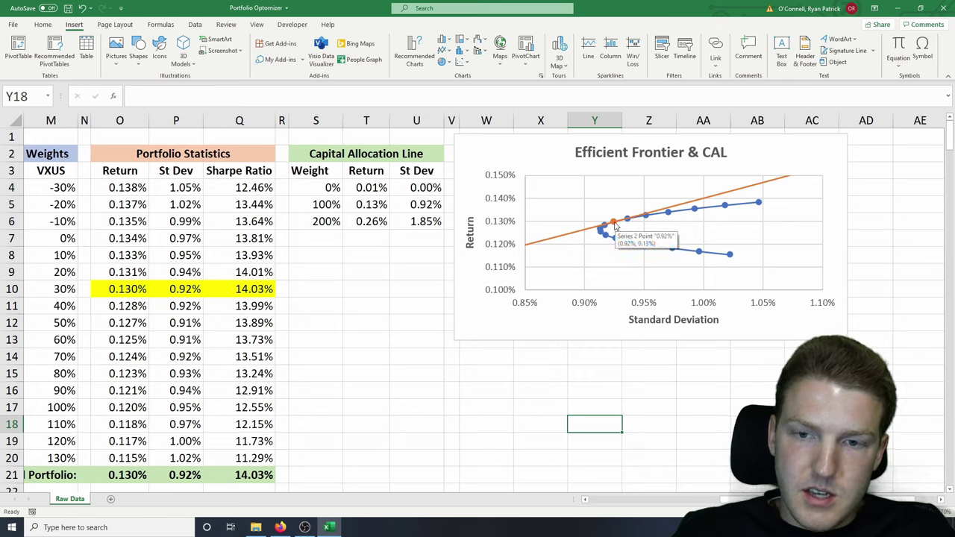